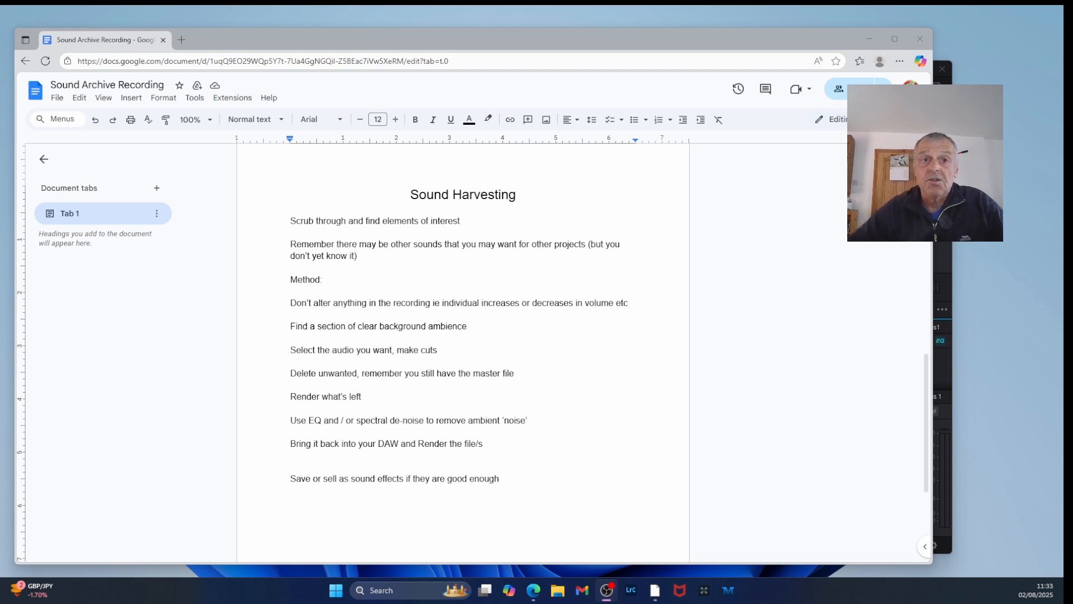
- Switch to DaVinci Resolve and play Timeline 1 from about 01:03:56 through the first short cut section
key(alt+Tab)
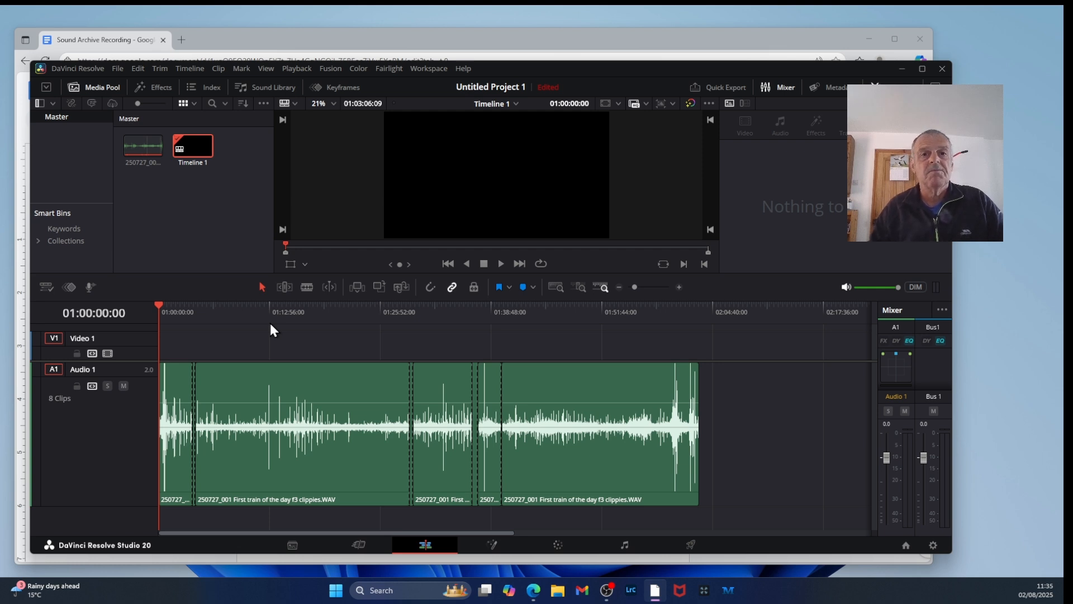
drag(156, 304, 192, 307)
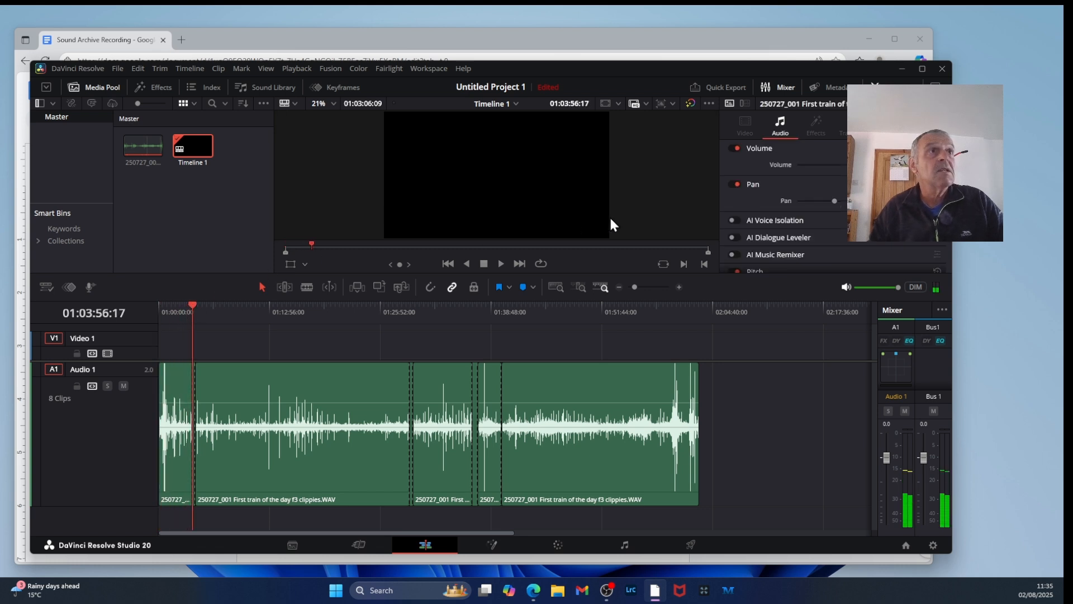
drag(635, 287, 650, 287)
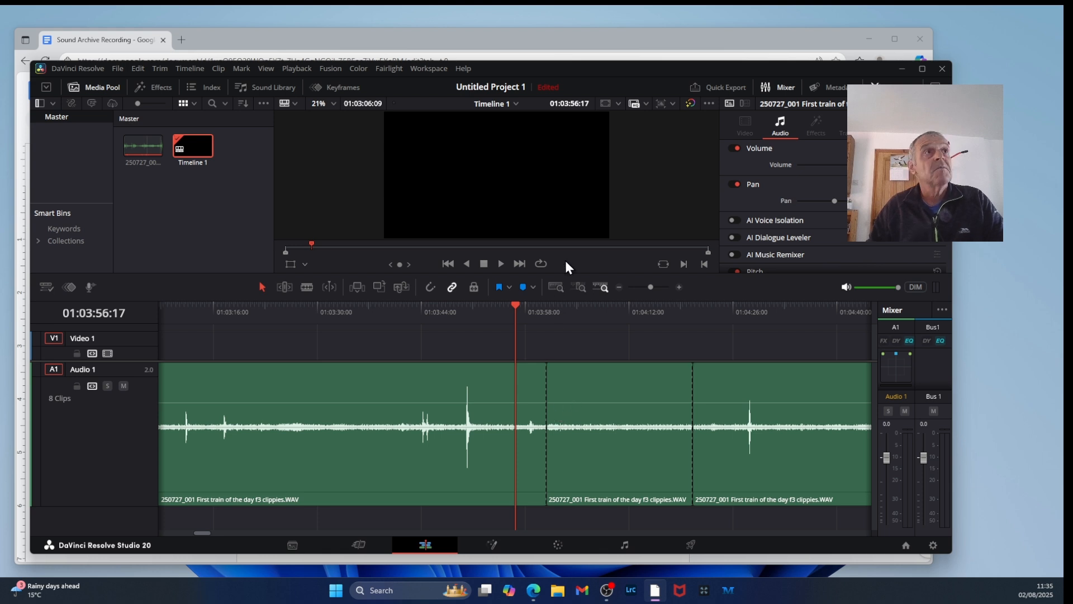
click(500, 263)
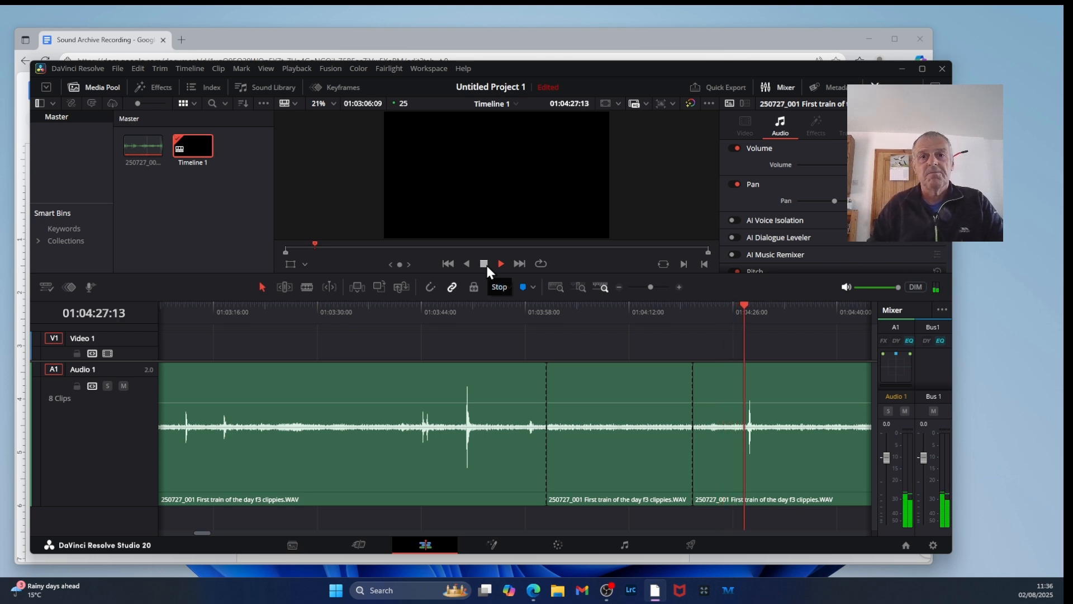
click(487, 266)
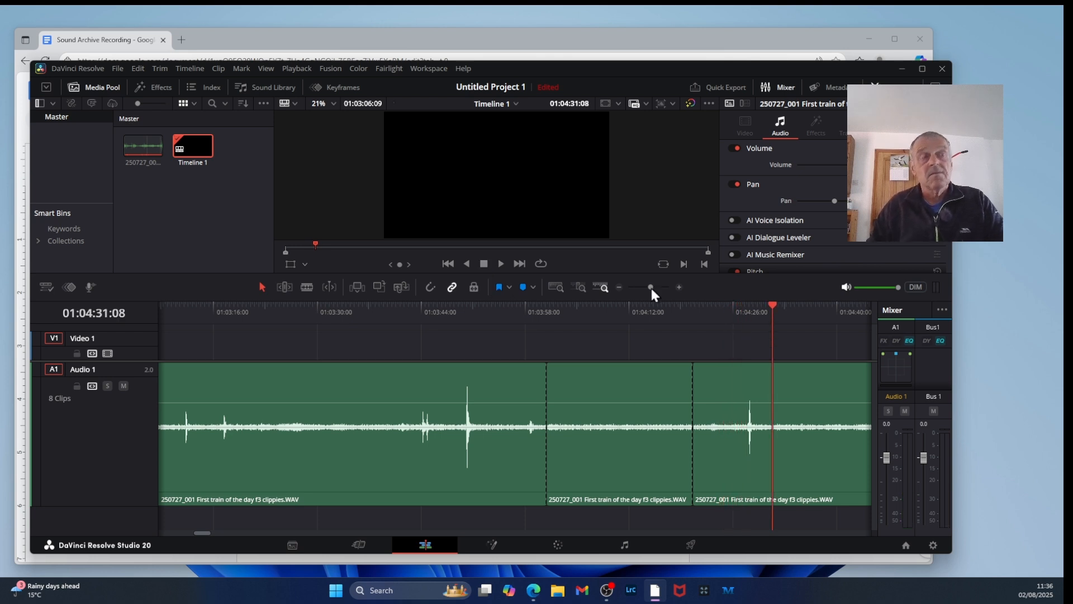
- Play the second short cut section of the recording, starting at about 01:29:19
drag(652, 288, 636, 312)
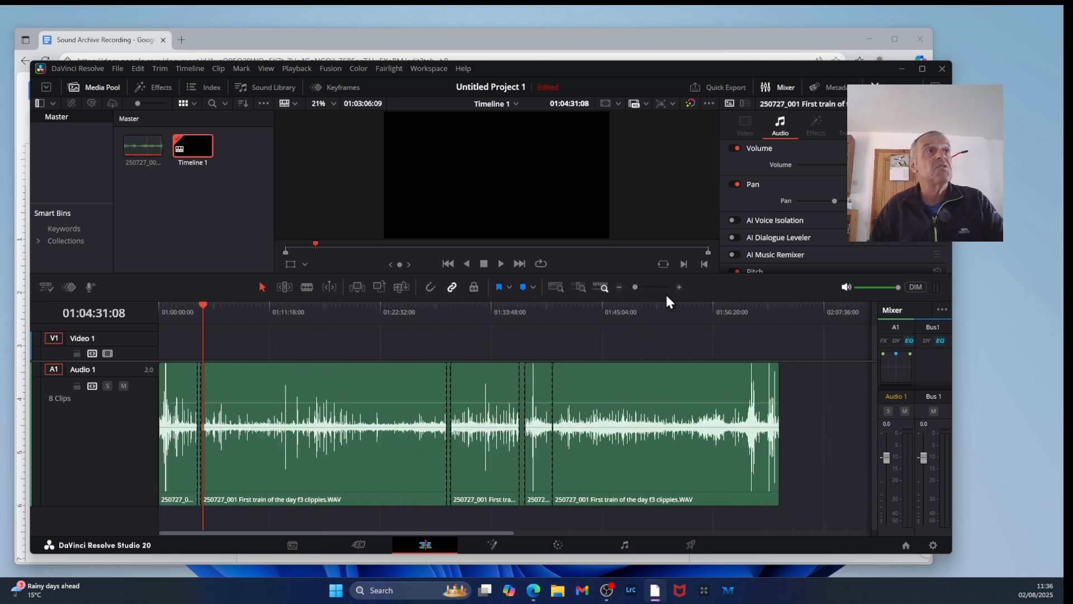
drag(202, 304, 444, 329)
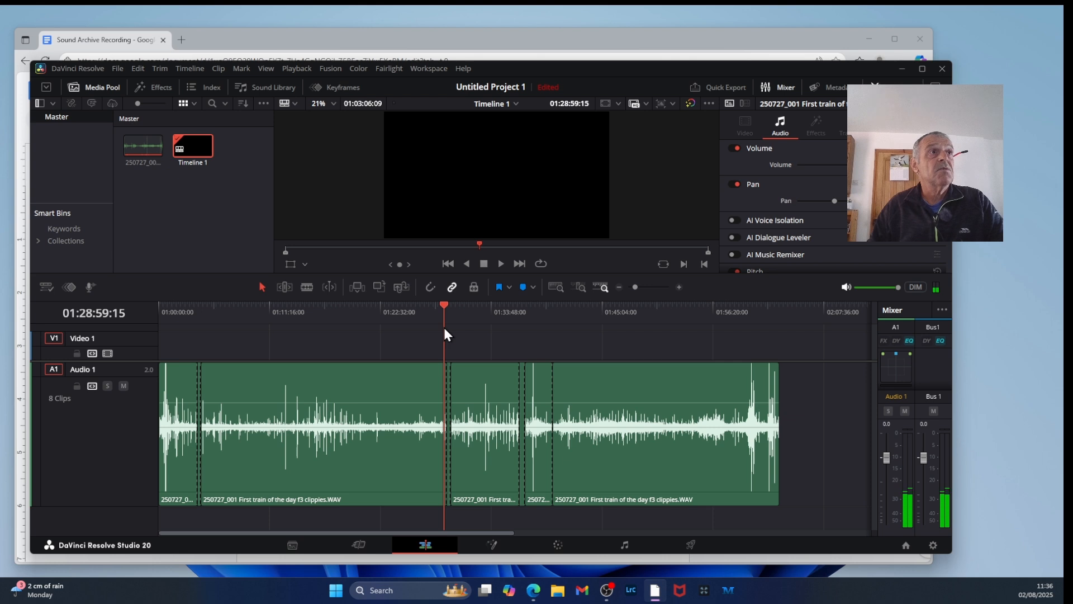
drag(634, 287, 645, 287)
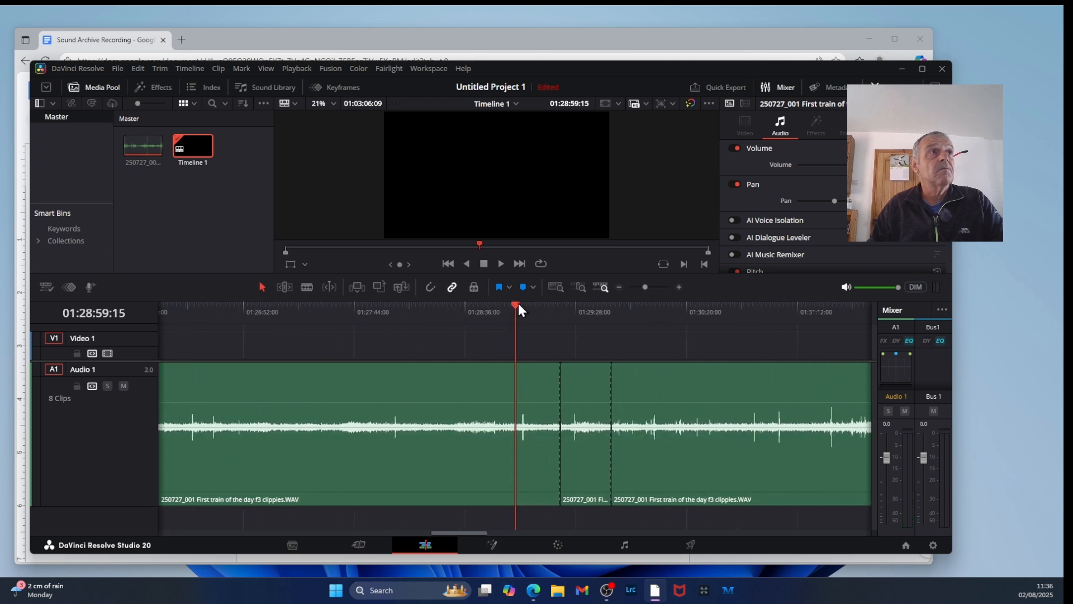
drag(518, 304, 558, 319)
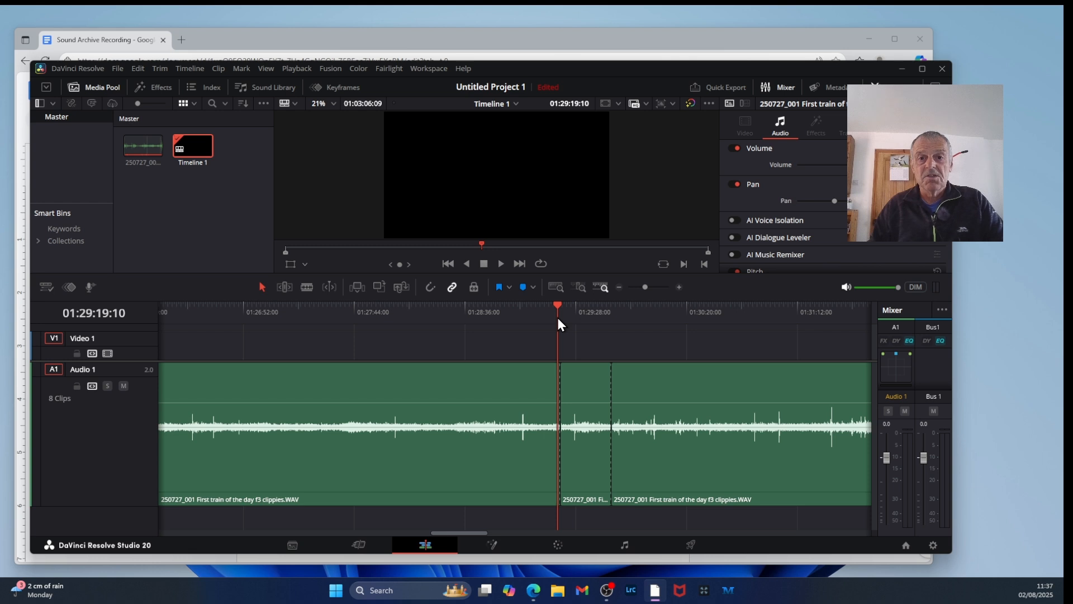
click(501, 263)
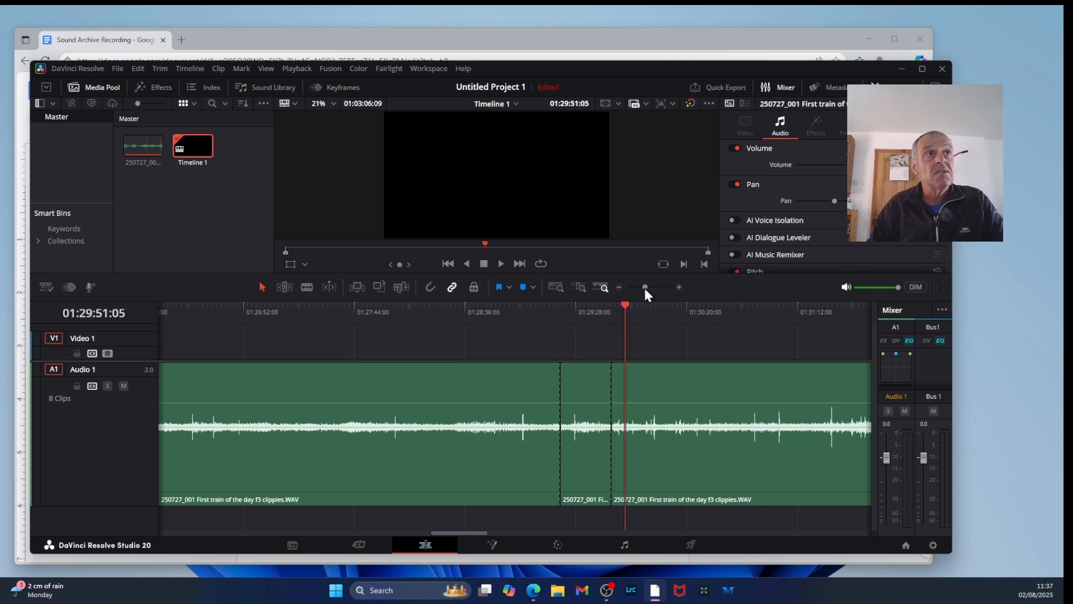
- Play the third short cut section of the recording, starting at about 01:36:40
drag(644, 287, 635, 296)
drag(450, 304, 519, 314)
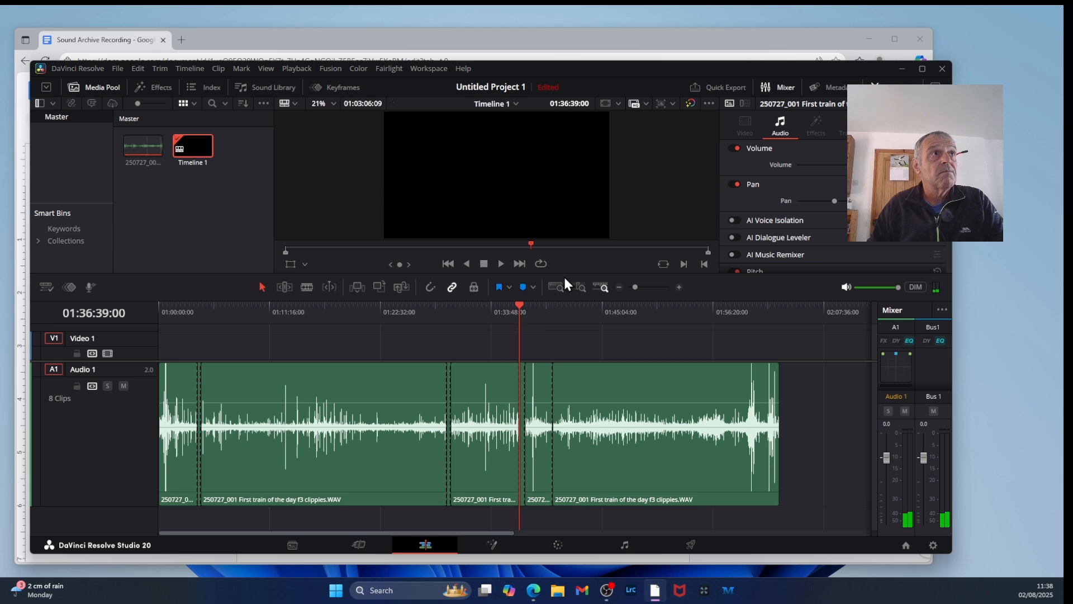
drag(634, 286, 646, 286)
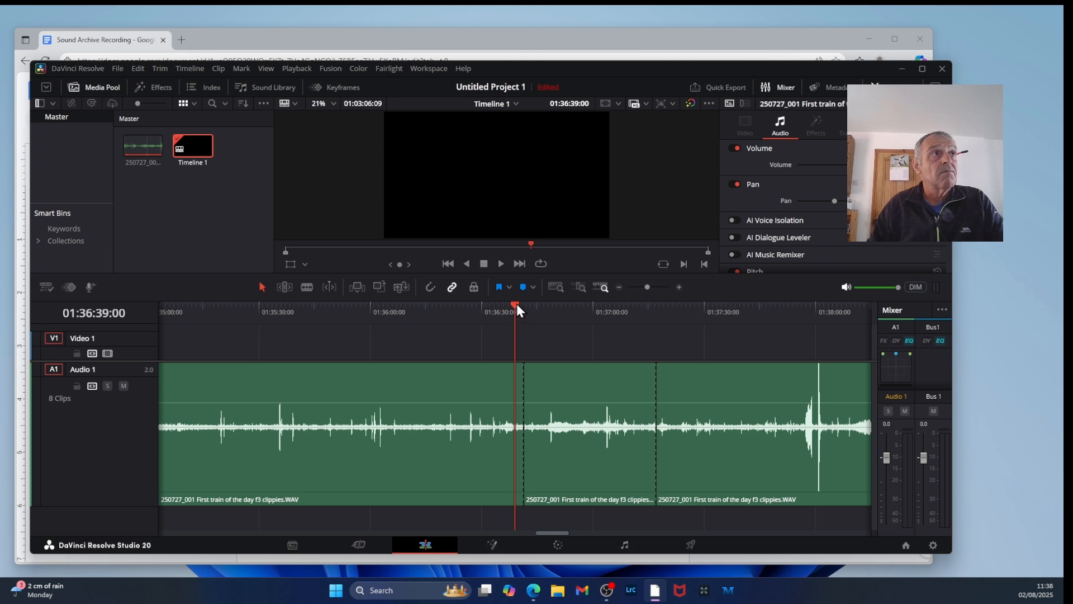
key(space)
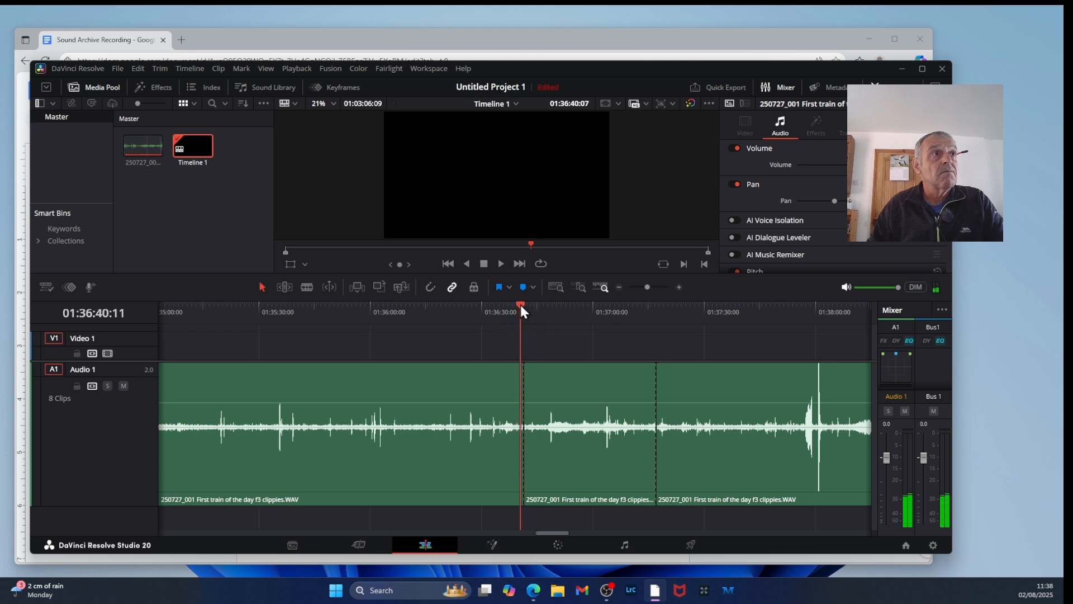
click(501, 264)
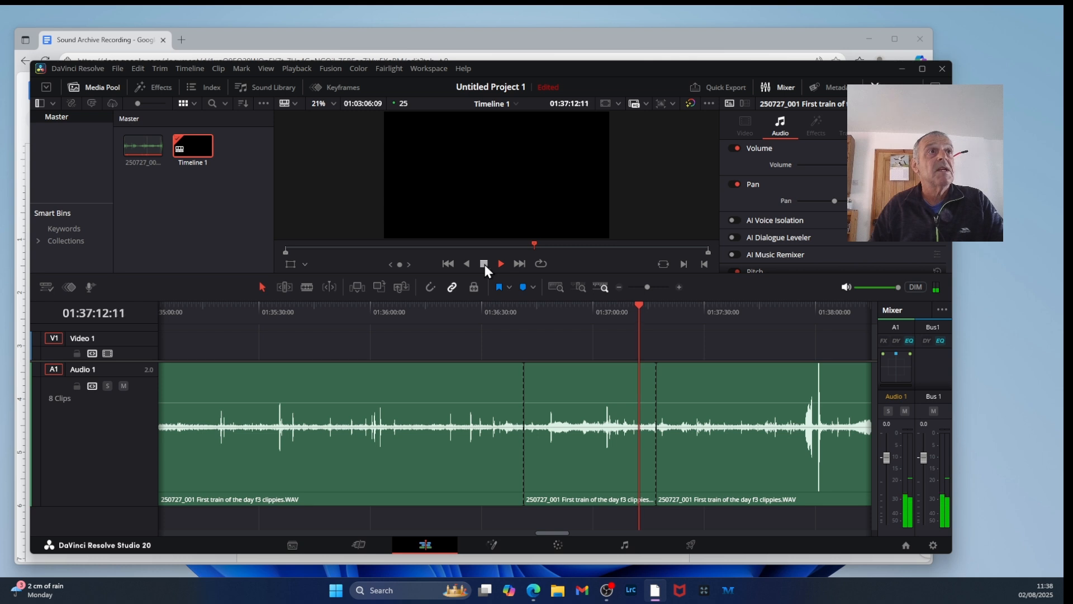
- Audition the fourth cut section, playing it from about 01:37:17 and again from about 01:37:54, just before the large peak
drag(649, 286, 642, 288)
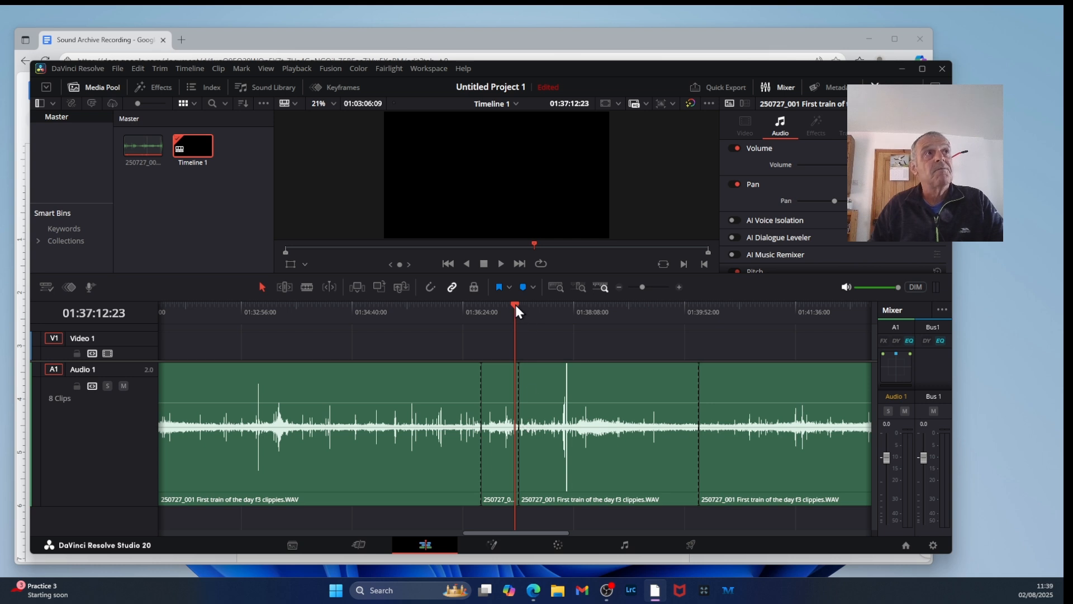
drag(513, 303, 521, 304)
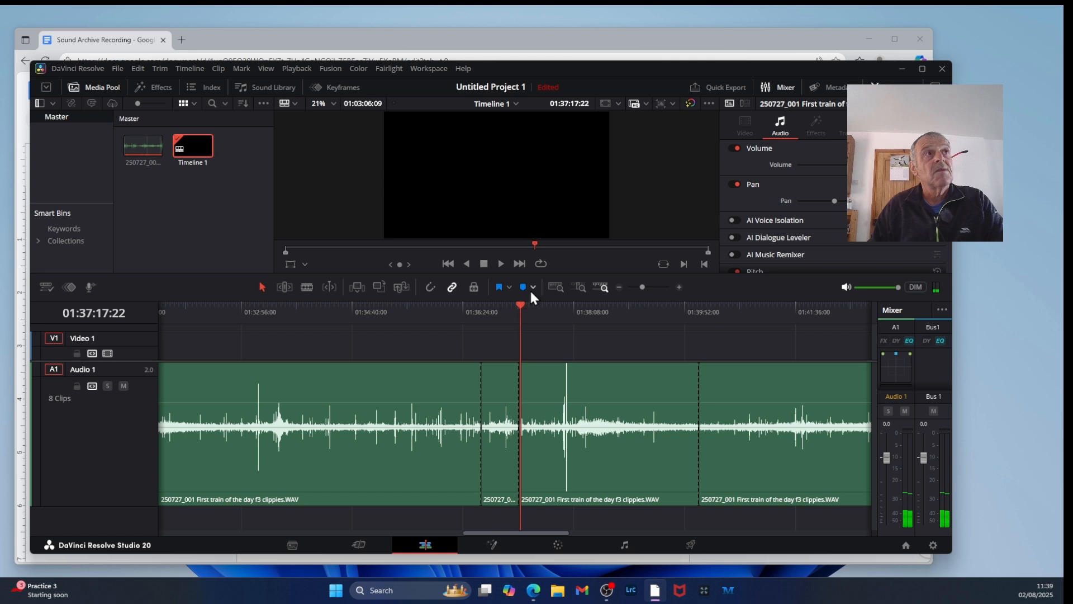
click(500, 263)
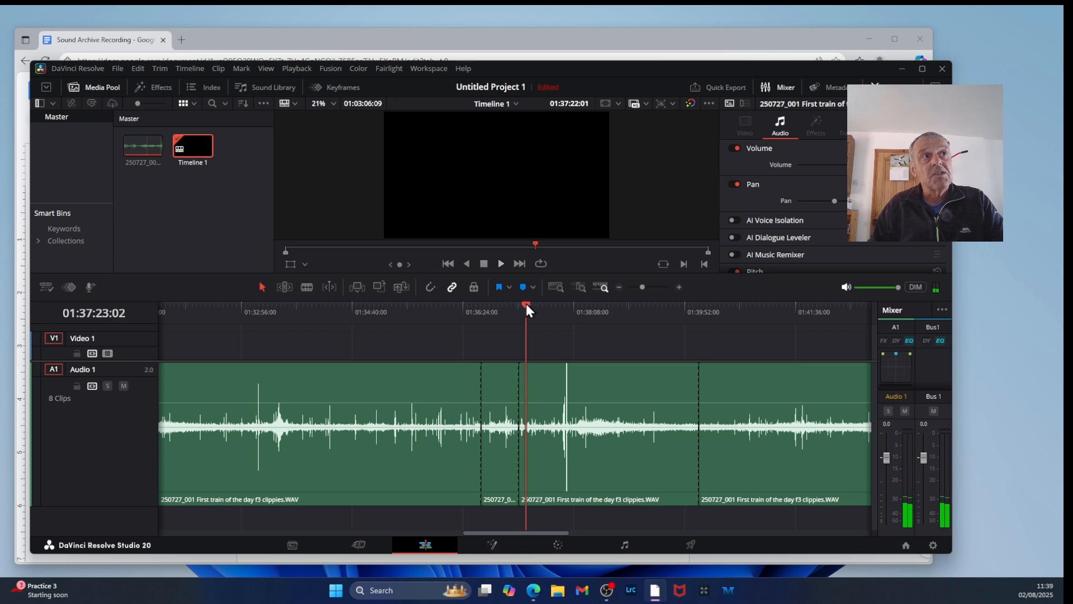
drag(525, 303, 560, 309)
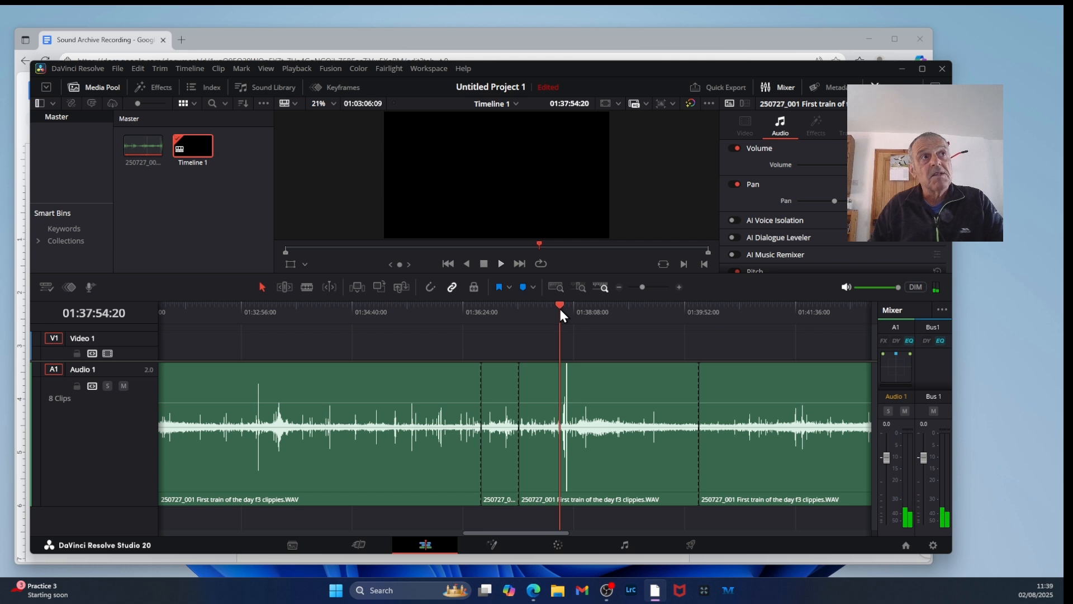
key(space)
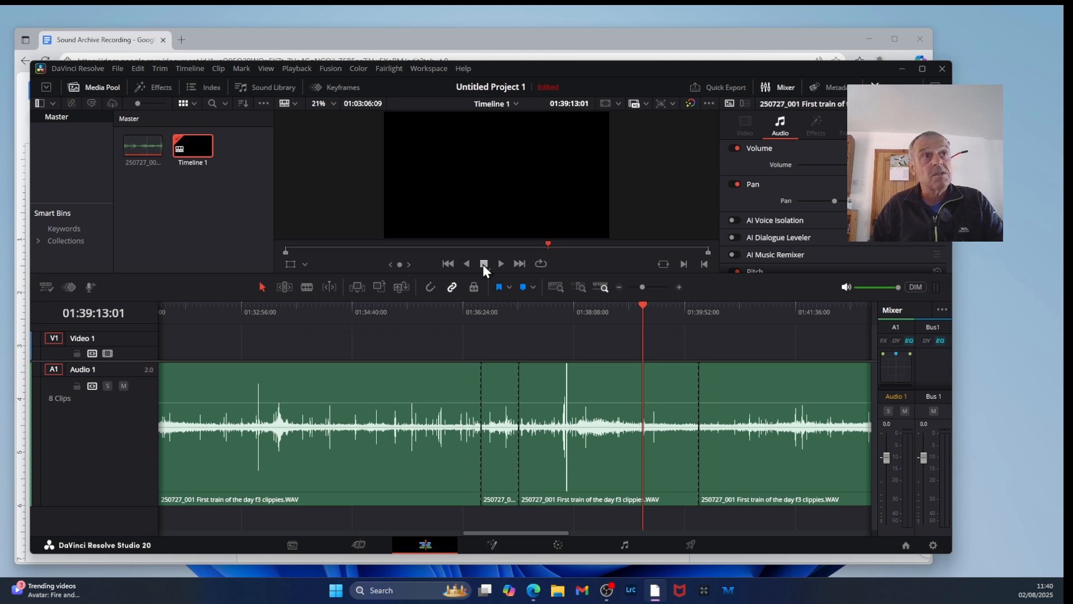
- Ripple delete the final clip on Audio 1 and the long clip just before the third short section
click(760, 385)
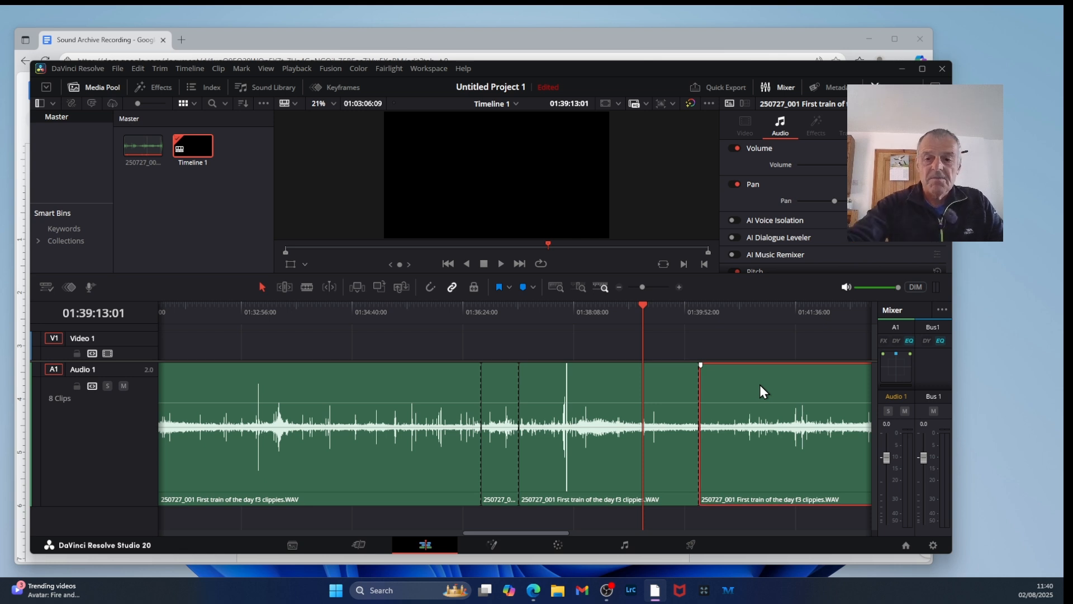
key(Delete)
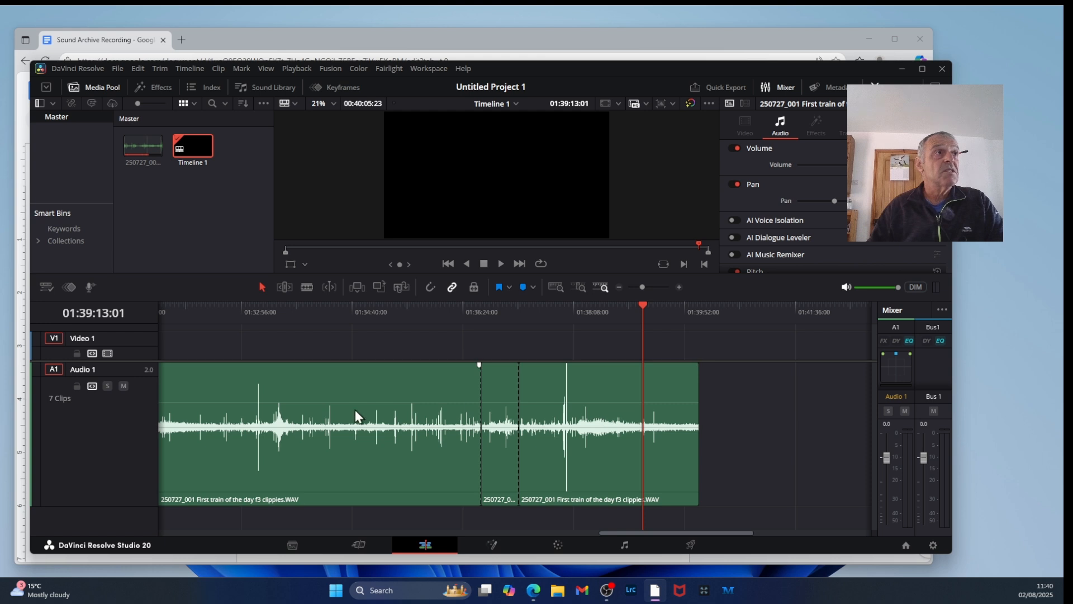
click(357, 383)
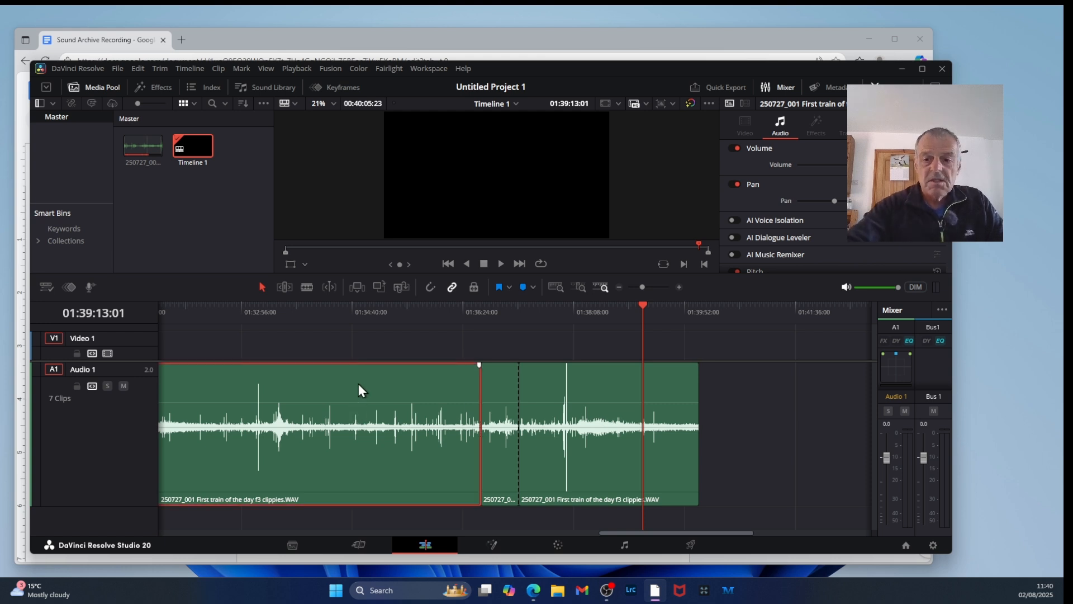
key(Delete)
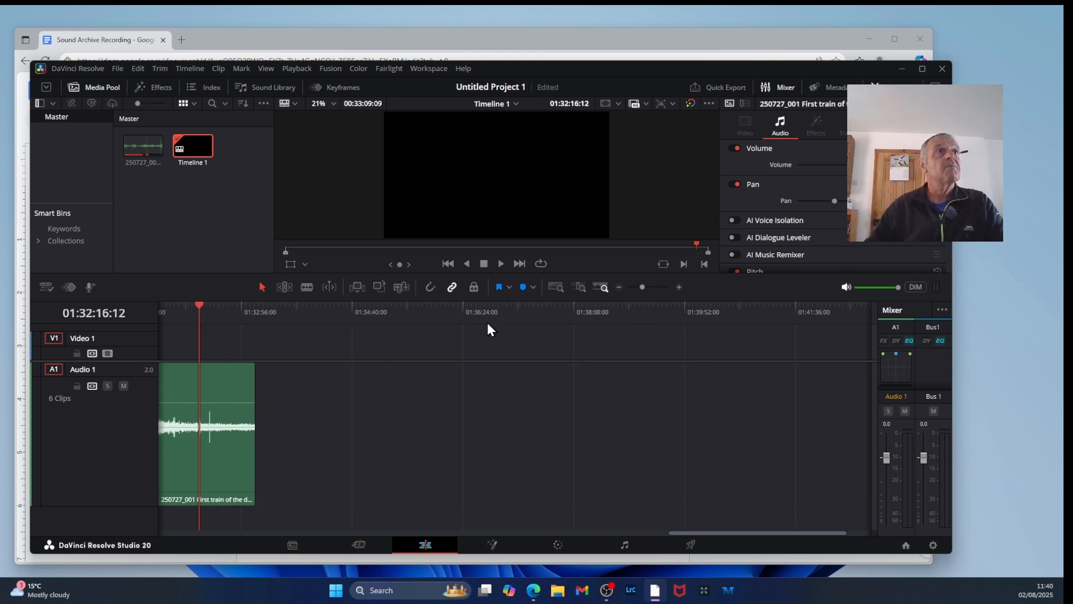
- Ripple delete the long clip between the first and second short sections and the opening clip on Audio 1
drag(643, 288, 634, 300)
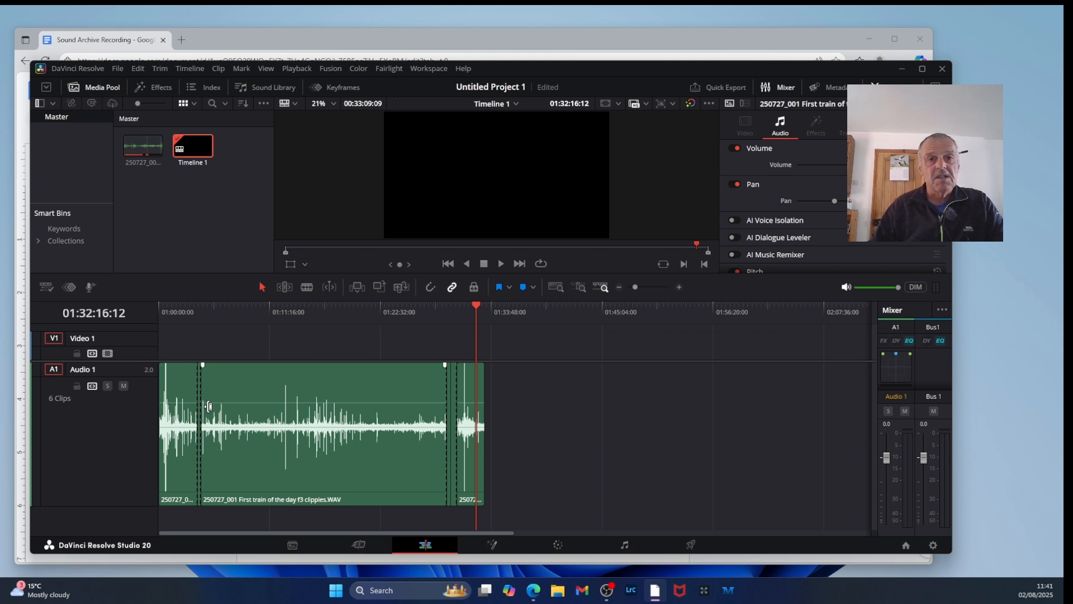
click(274, 385)
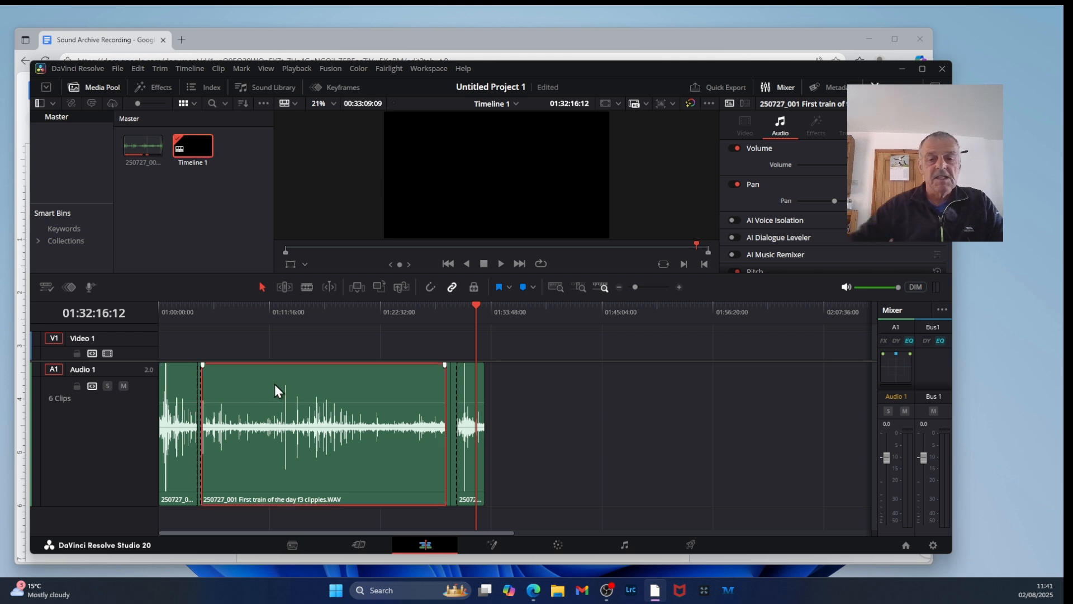
key(Delete)
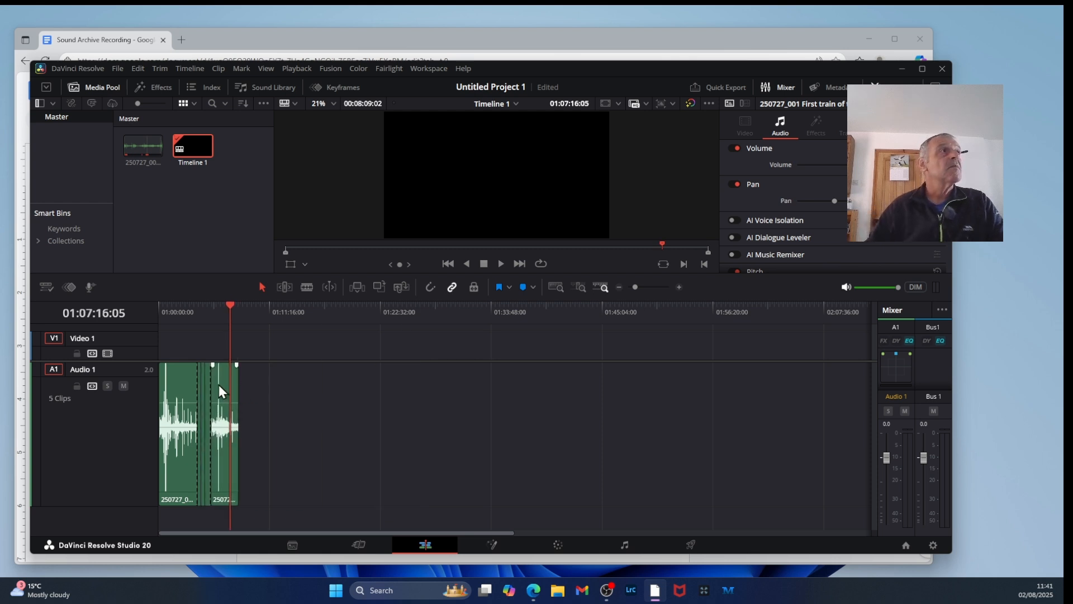
click(177, 384)
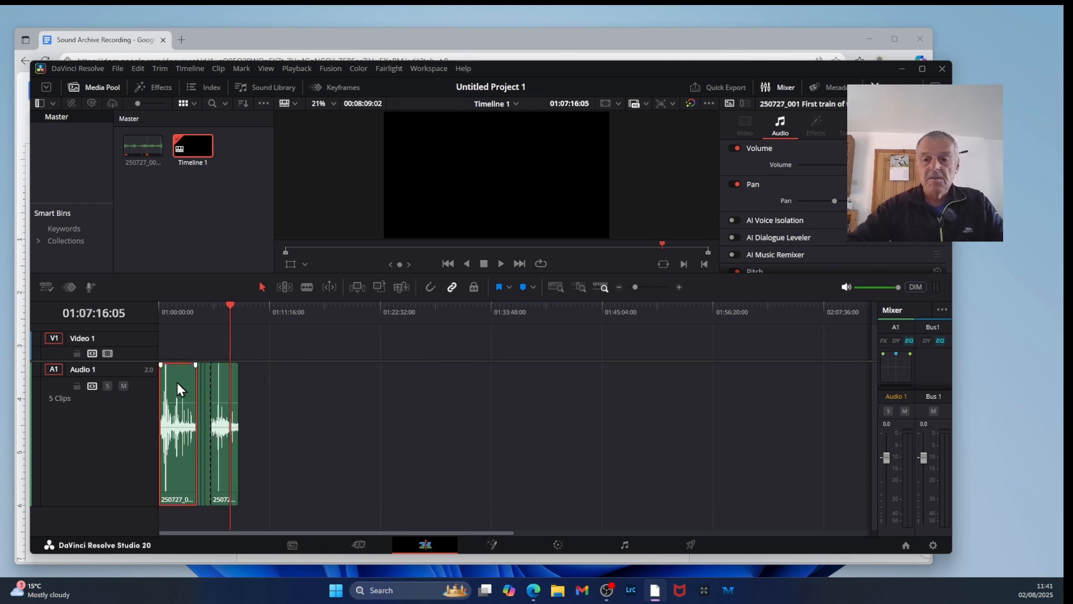
key(Delete)
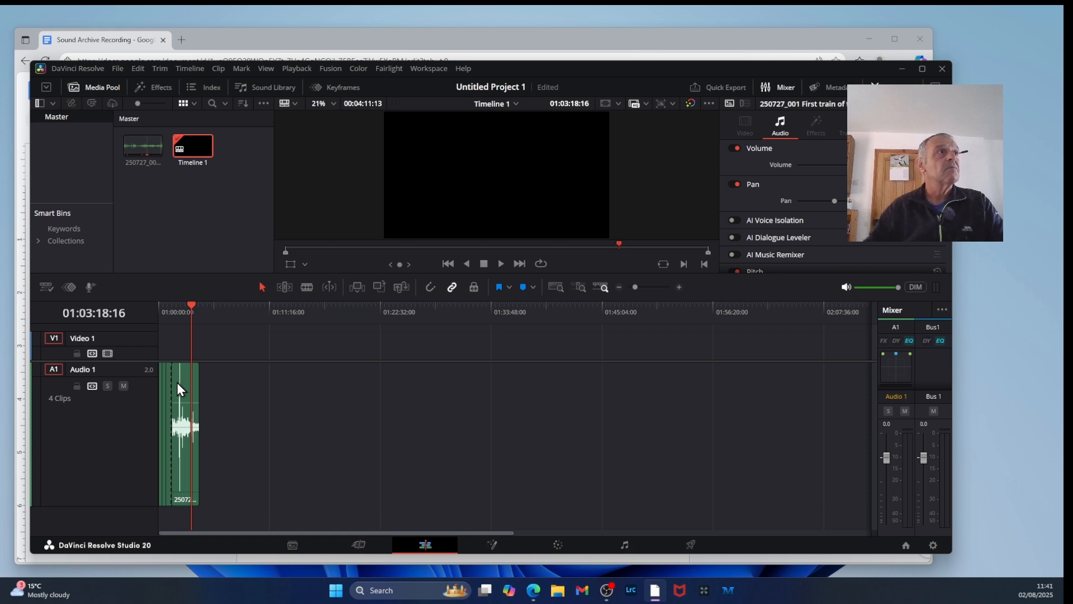
- Scrub through the start of the remaining audio and play the second clip from about 01:00:28 and the third from about 01:00:57
scroll(253, 304, up, 3)
drag(240, 304, 166, 324)
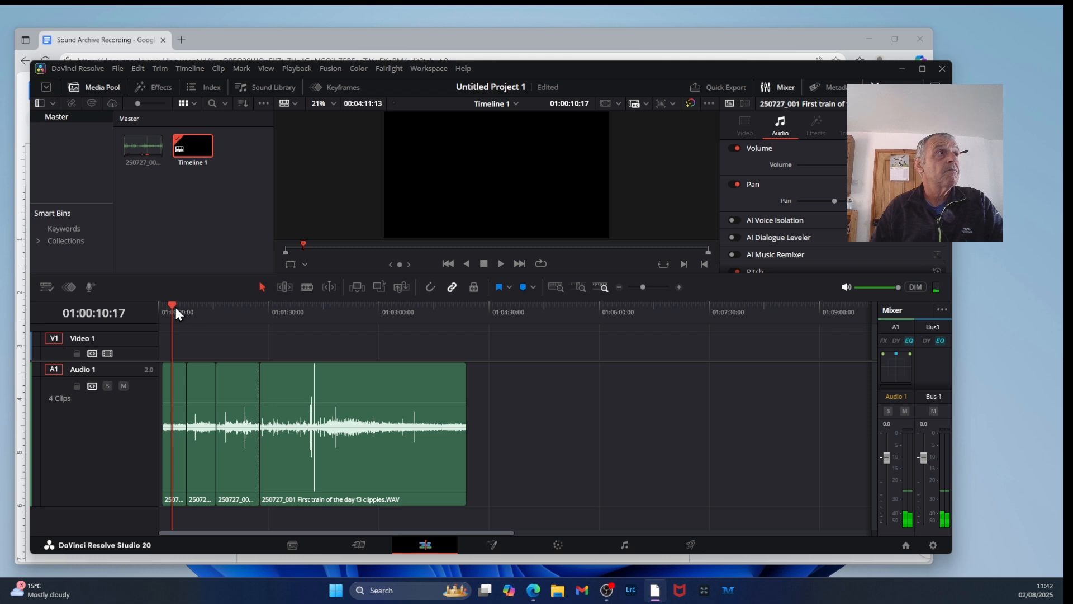
drag(172, 305, 193, 307)
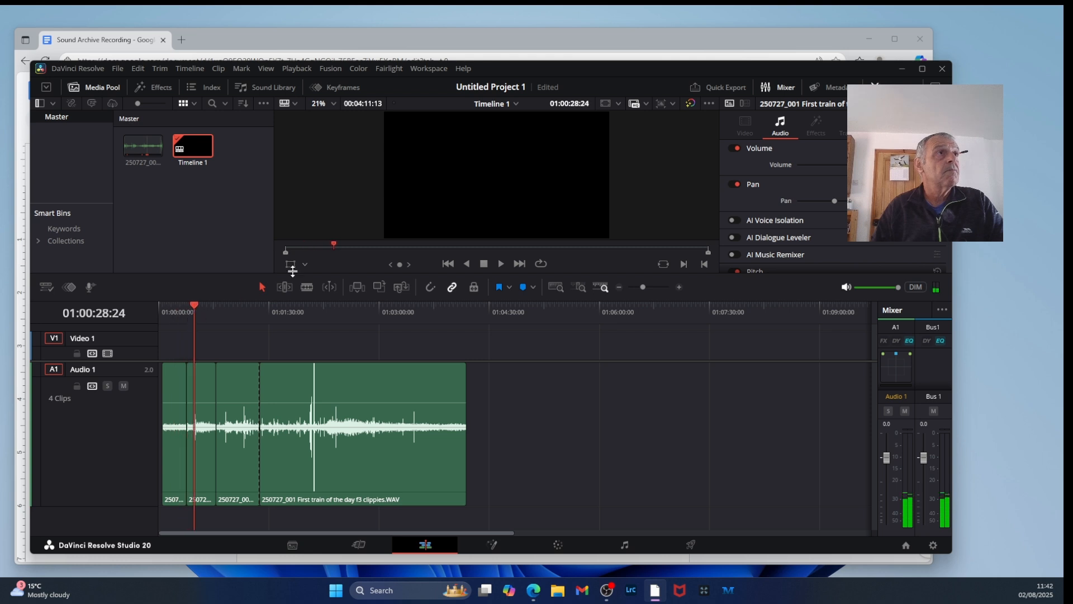
click(501, 263)
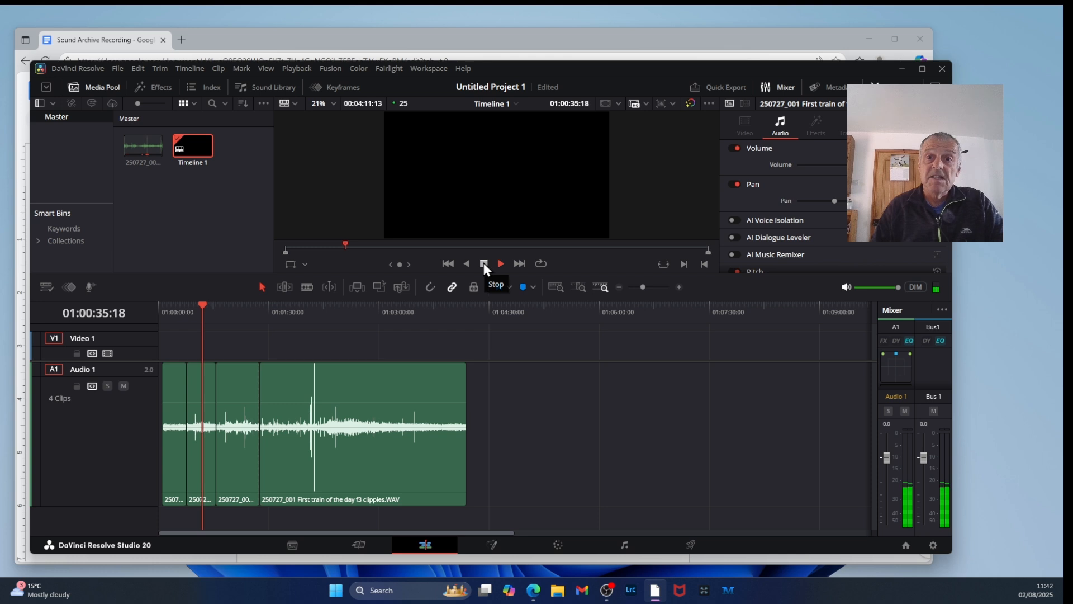
click(484, 264)
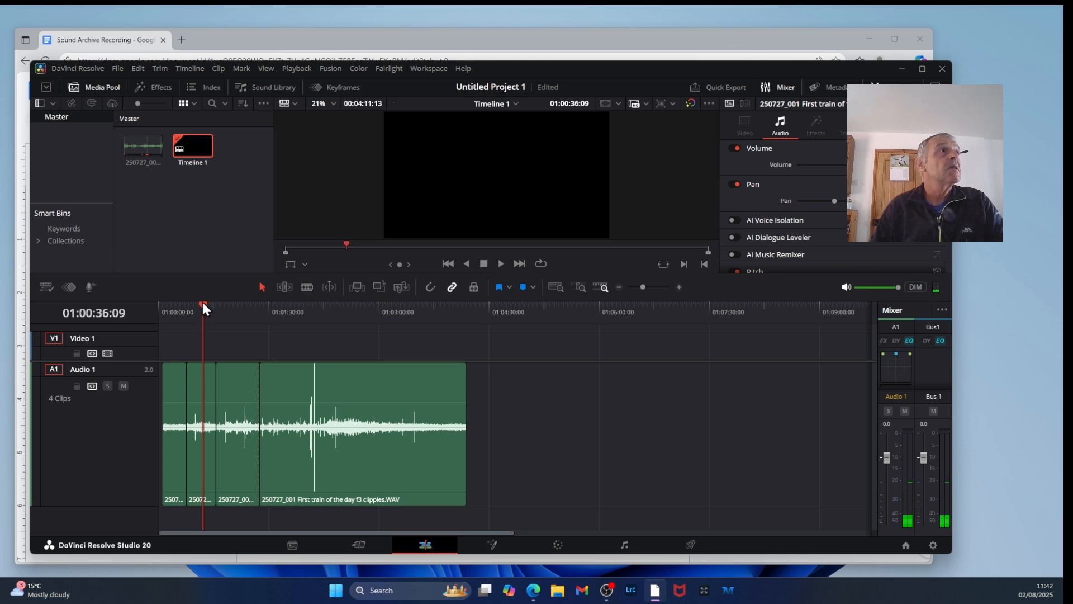
drag(203, 304, 228, 311)
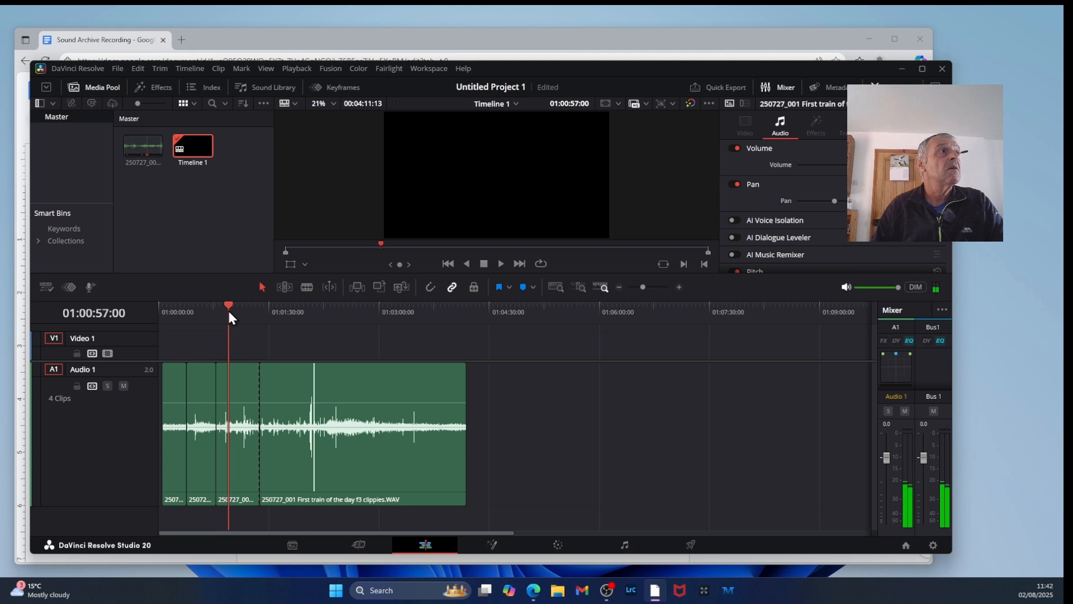
click(501, 263)
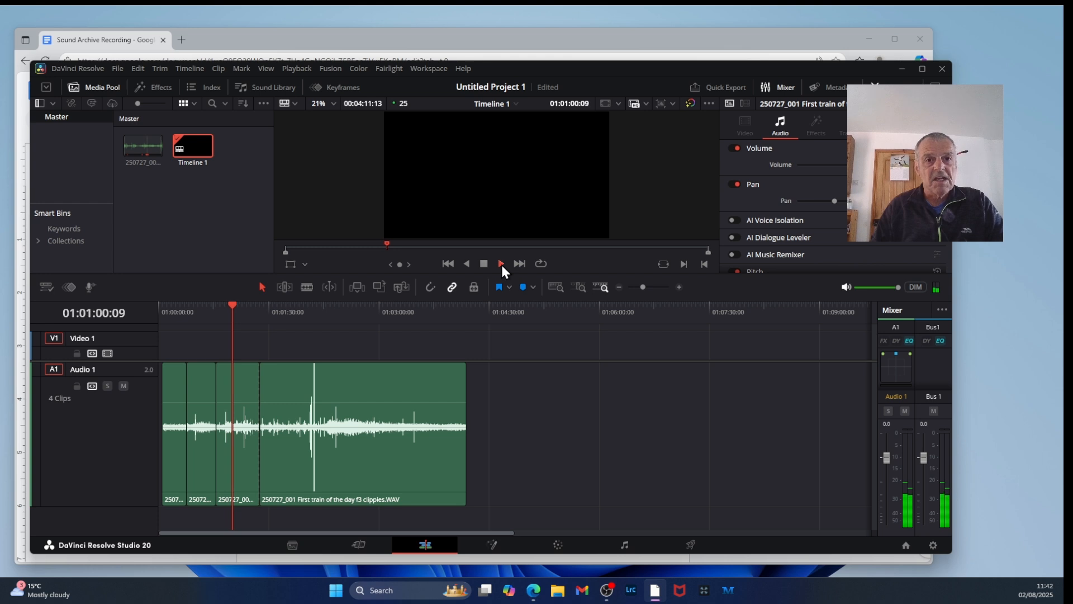
click(485, 263)
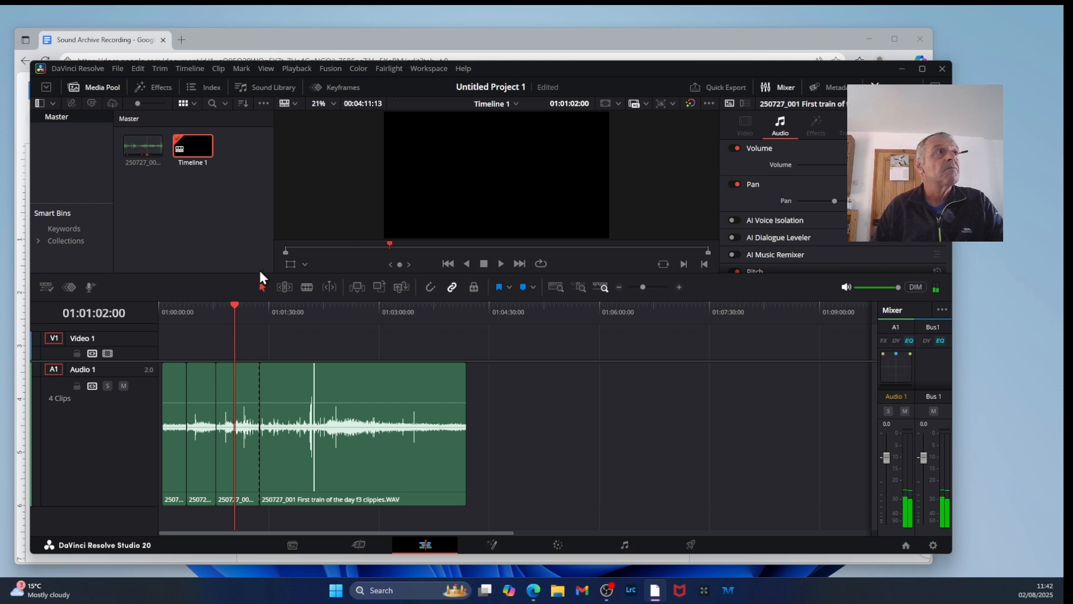
- Play the last clip from about 01:02:02, just before its large peak, and open the render settings for the timeline
drag(233, 307, 309, 317)
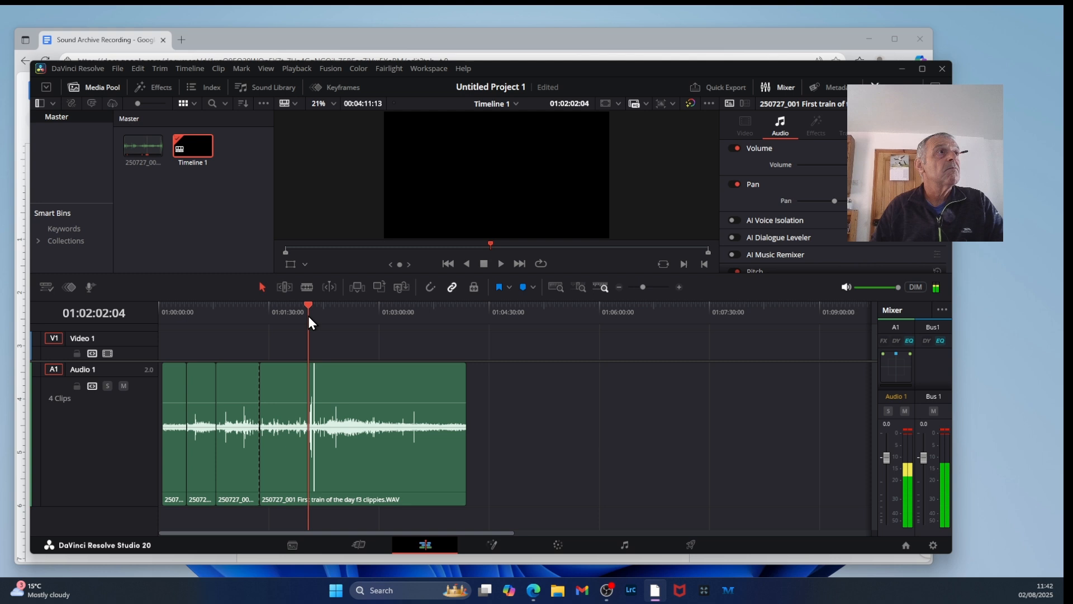
click(501, 263)
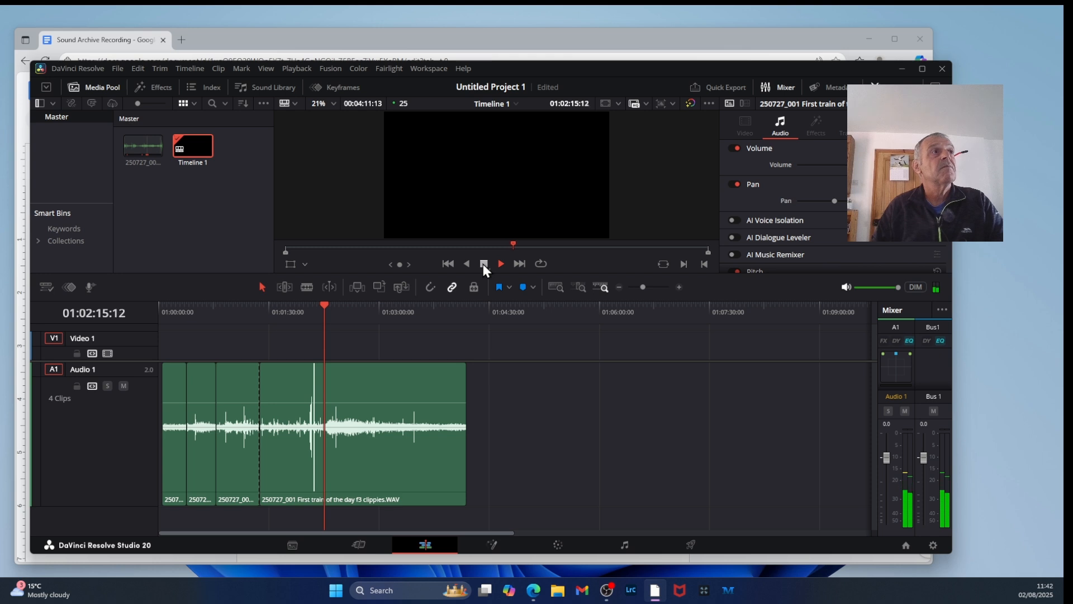
click(483, 263)
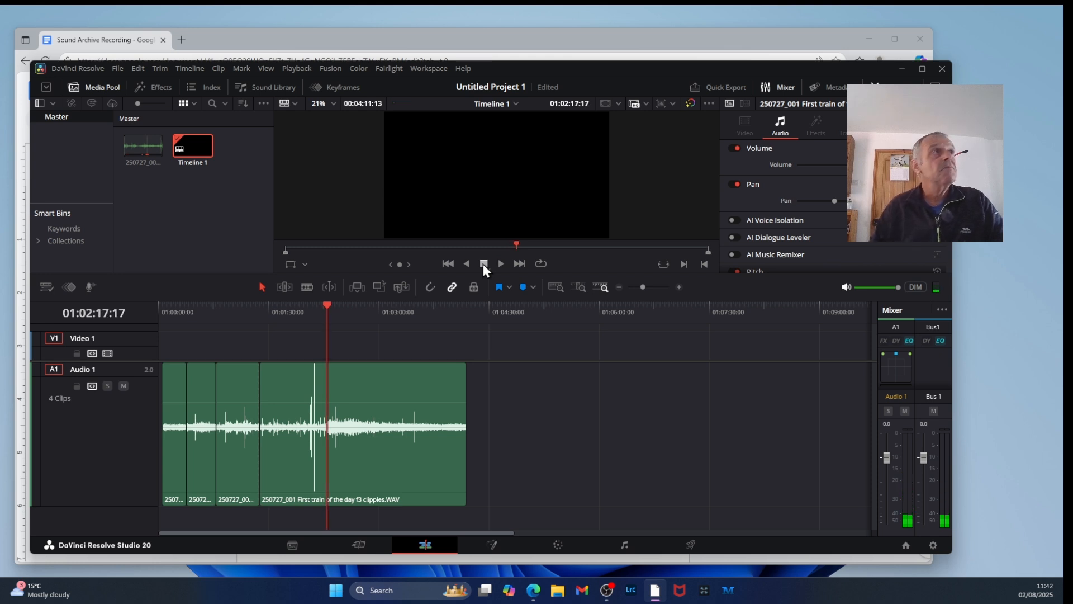
click(691, 545)
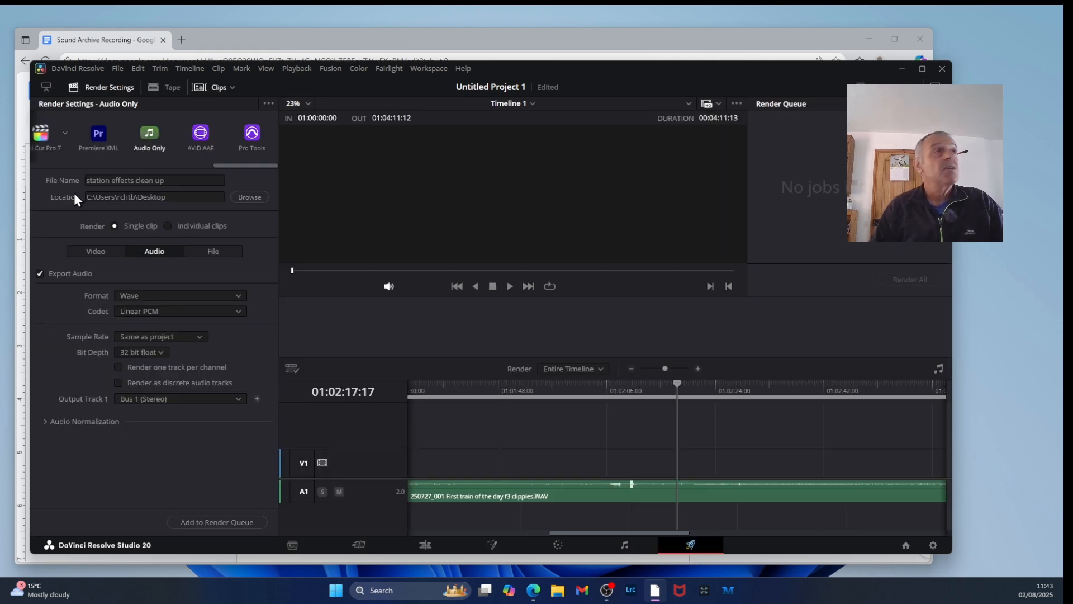
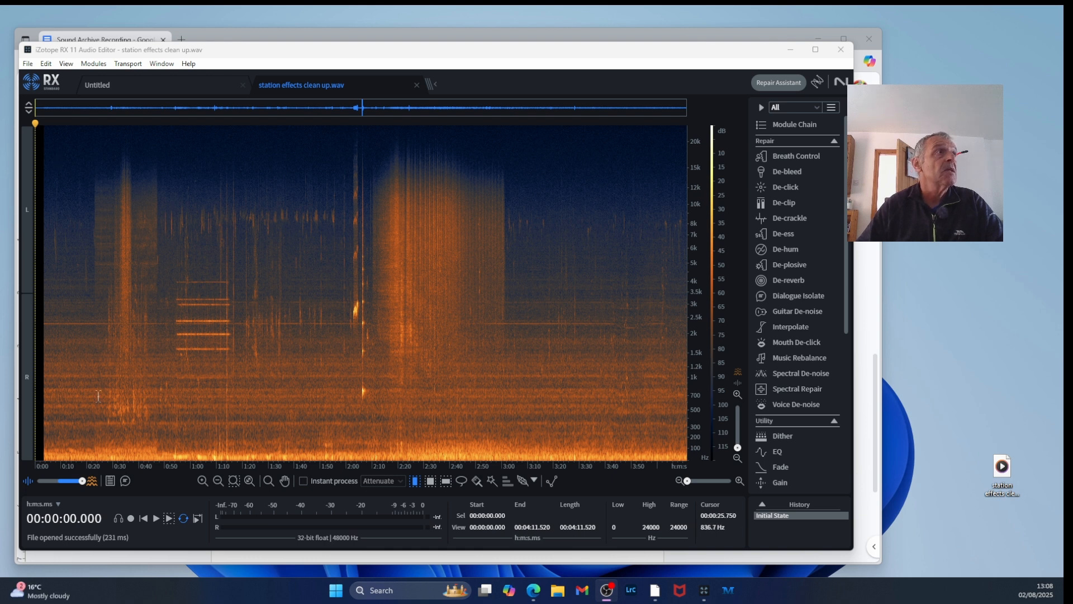
- In iZotope RX 11, play the start of station effects clean up.wav and preview Spectral De-noise on the first 18.25 seconds
click(169, 518)
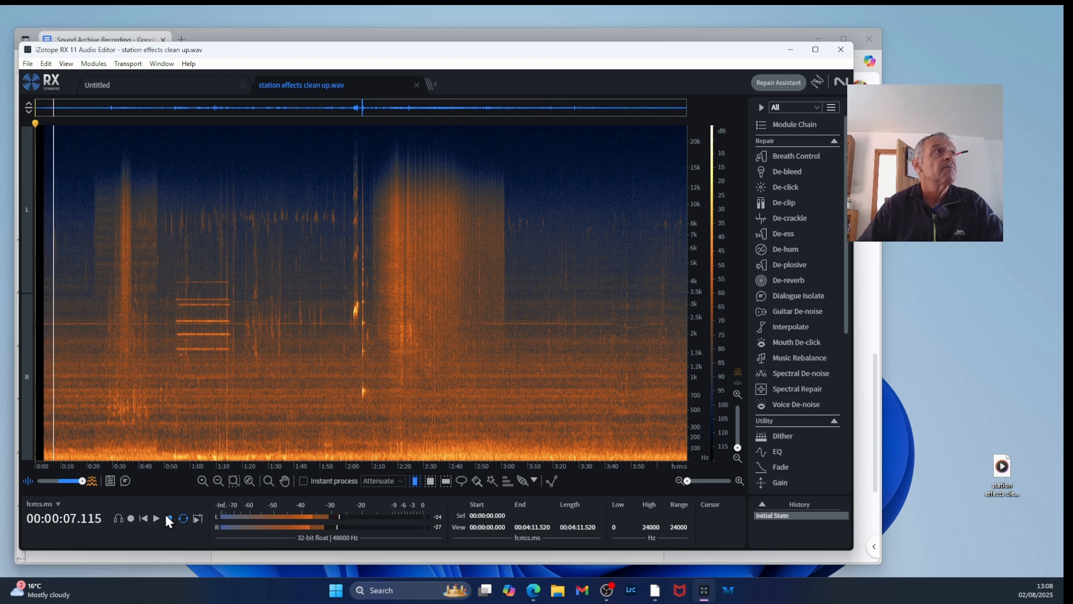
click(167, 517)
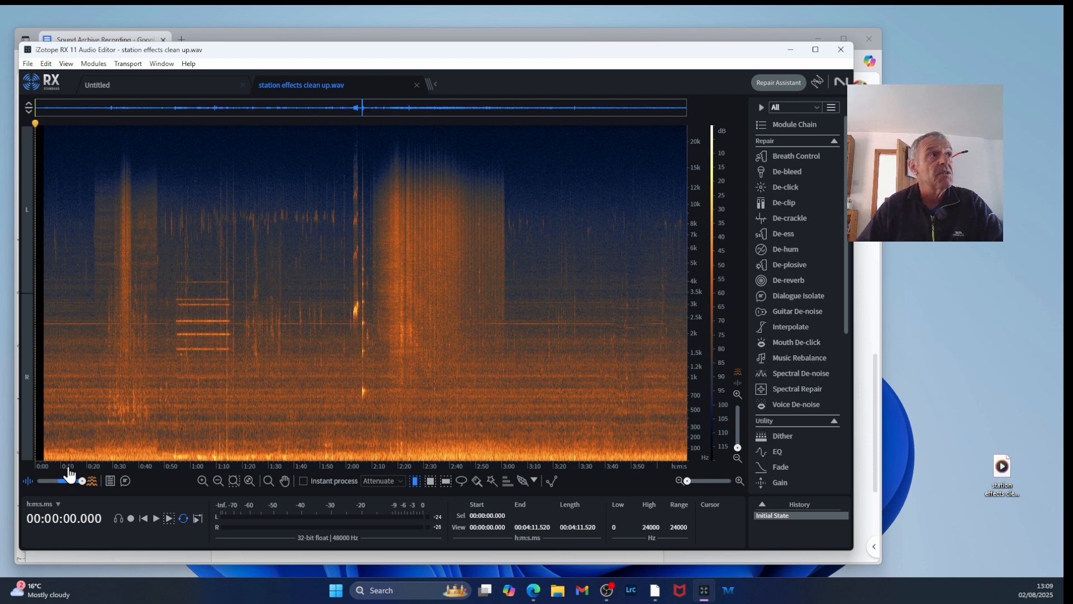
click(795, 373)
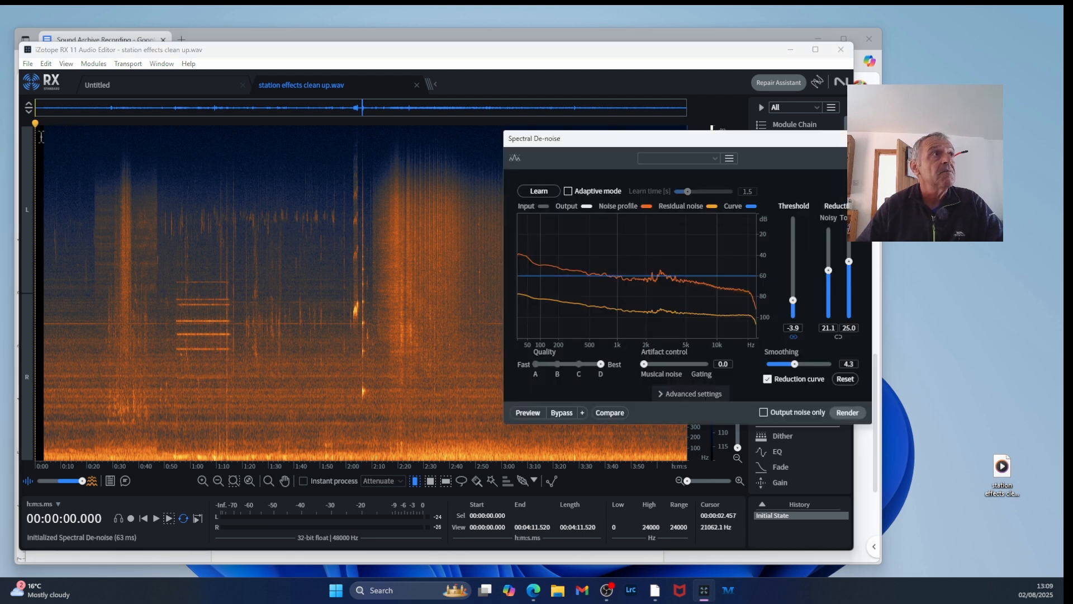
drag(39, 137, 85, 147)
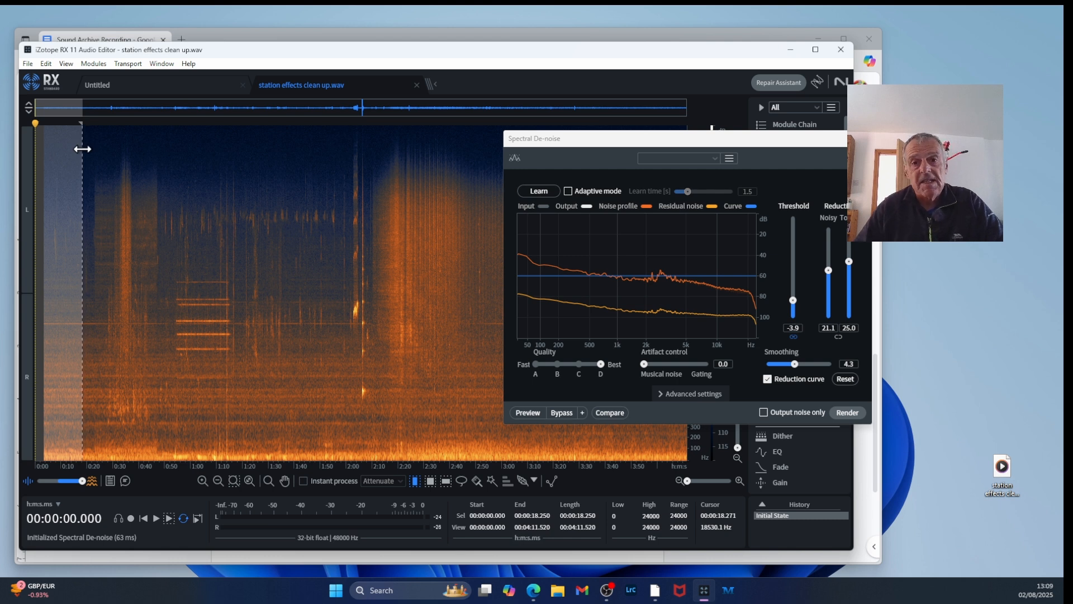
click(528, 412)
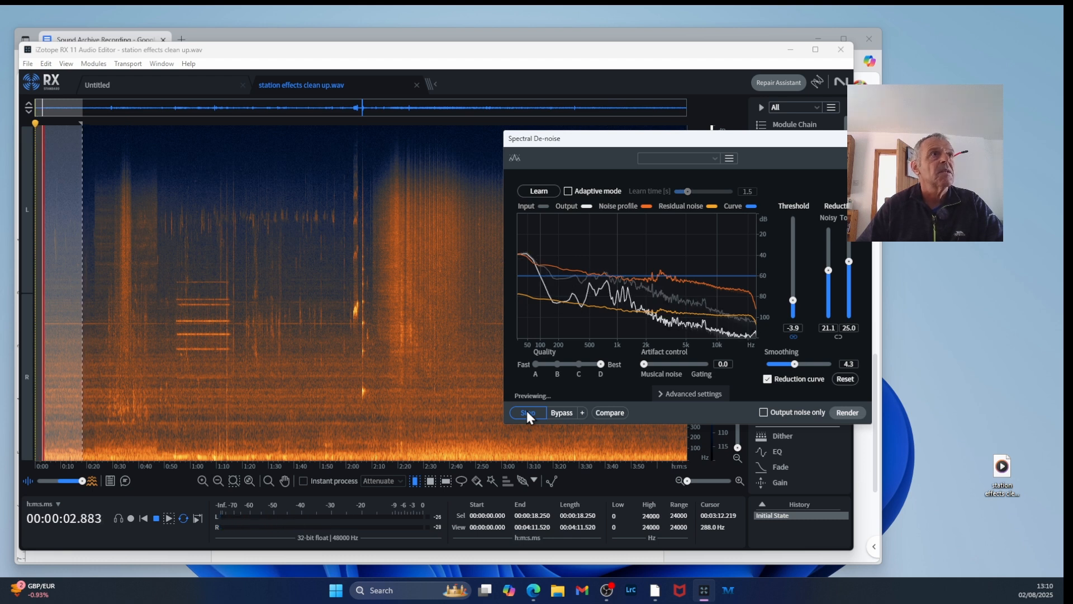
click(527, 412)
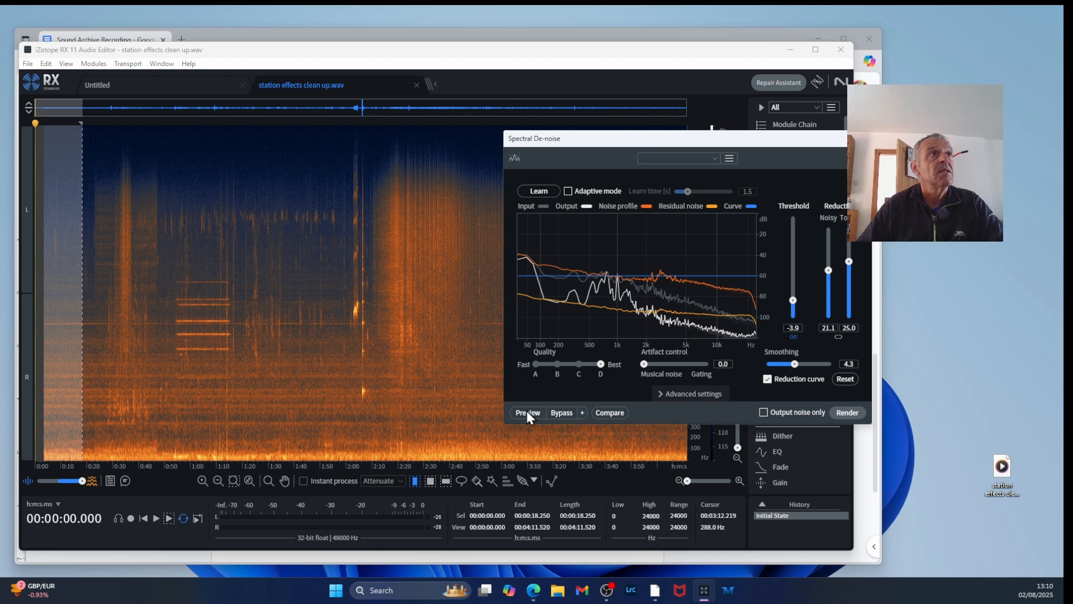
- Learn the noise profile from the selected opening, render Spectral De-noise over the whole file and play the result from the start
click(536, 190)
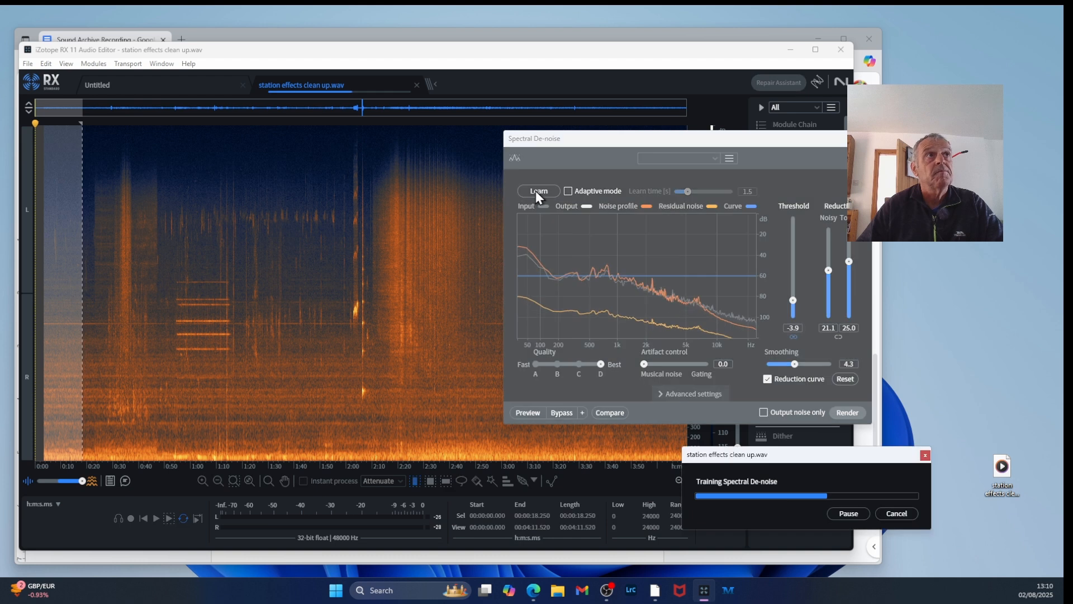
click(189, 163)
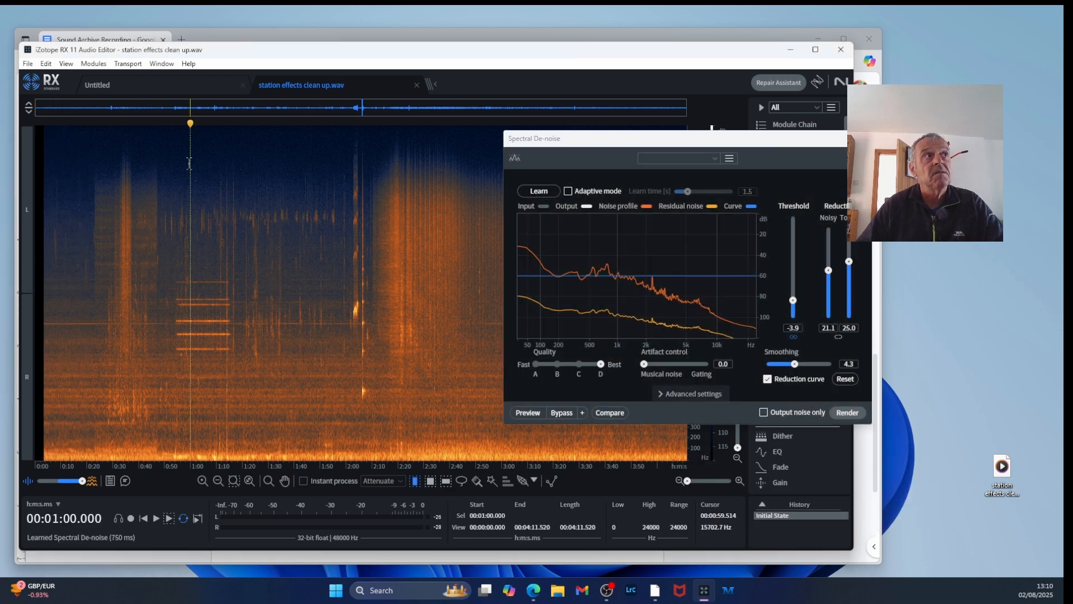
click(851, 414)
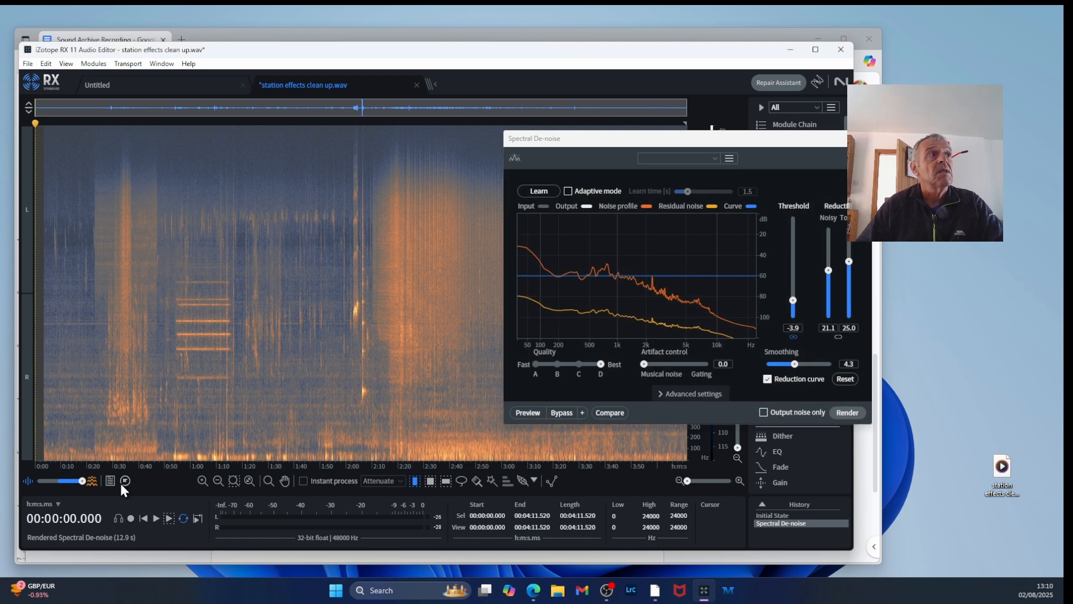
click(168, 517)
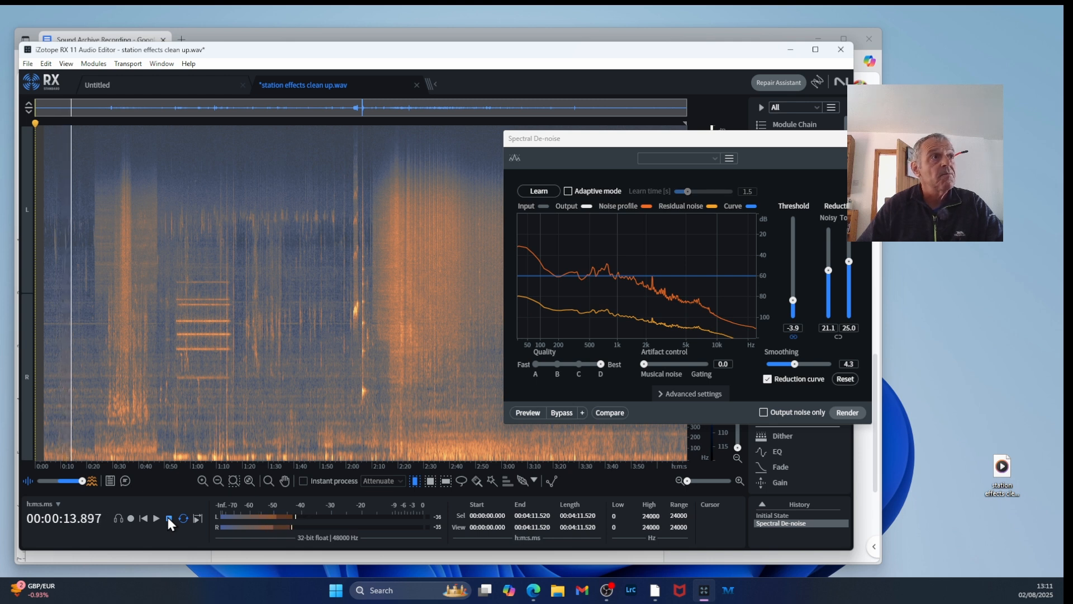
click(168, 518)
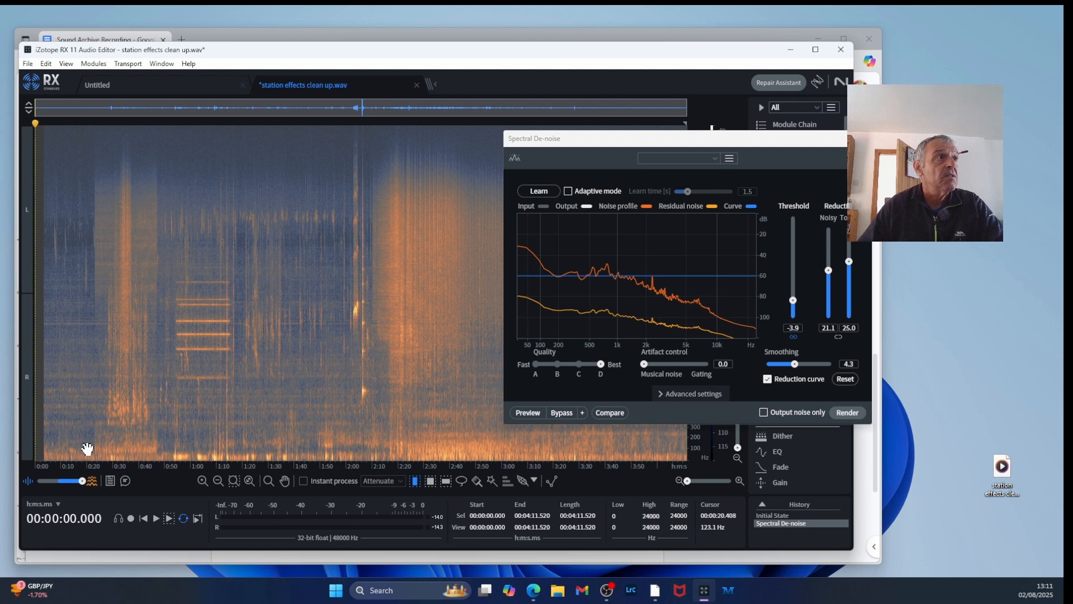
- Apply an EQ with Band 1 as a low shelf at 50 Hz and -28.3 dB, and play the file's start
click(777, 451)
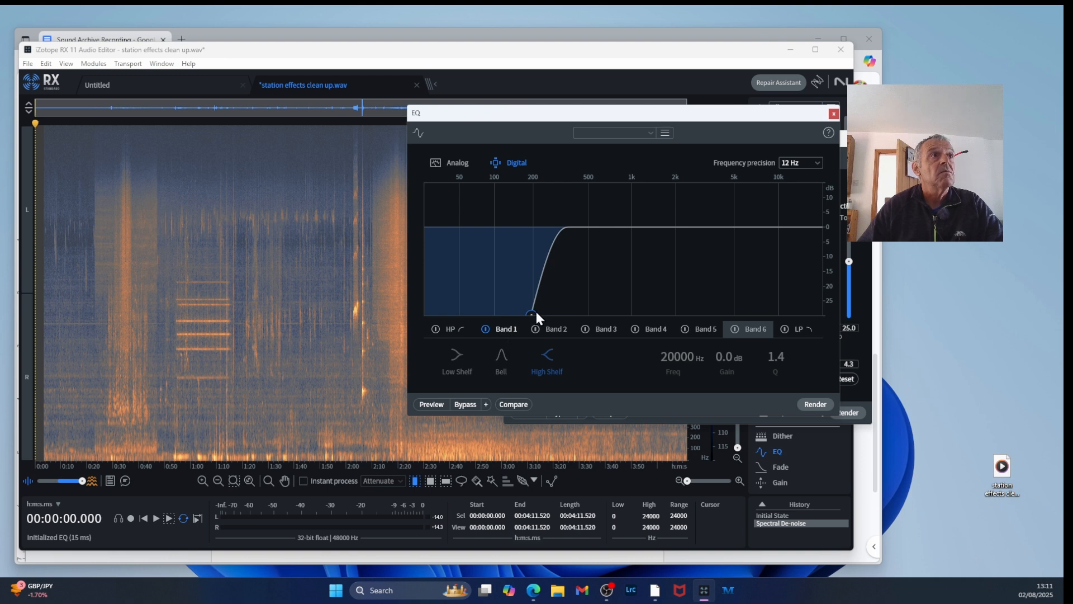
drag(530, 314, 458, 309)
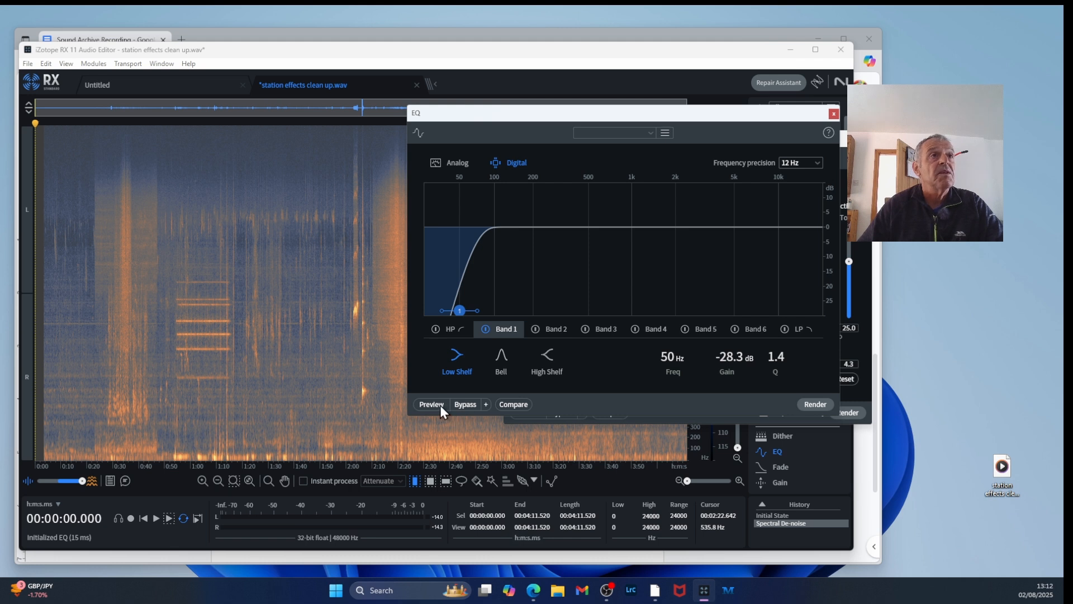
click(815, 404)
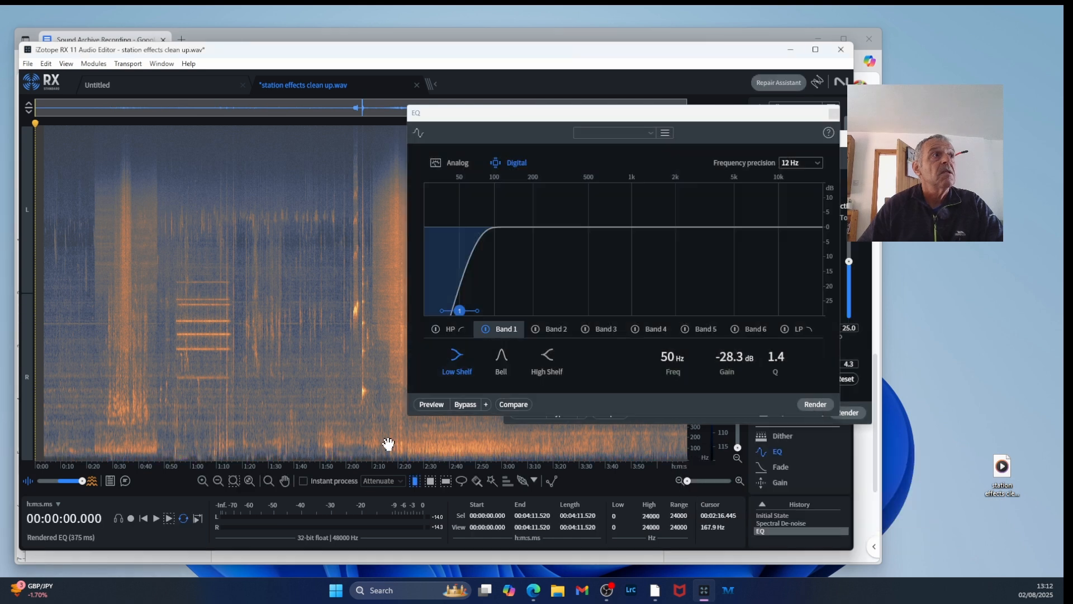
click(169, 517)
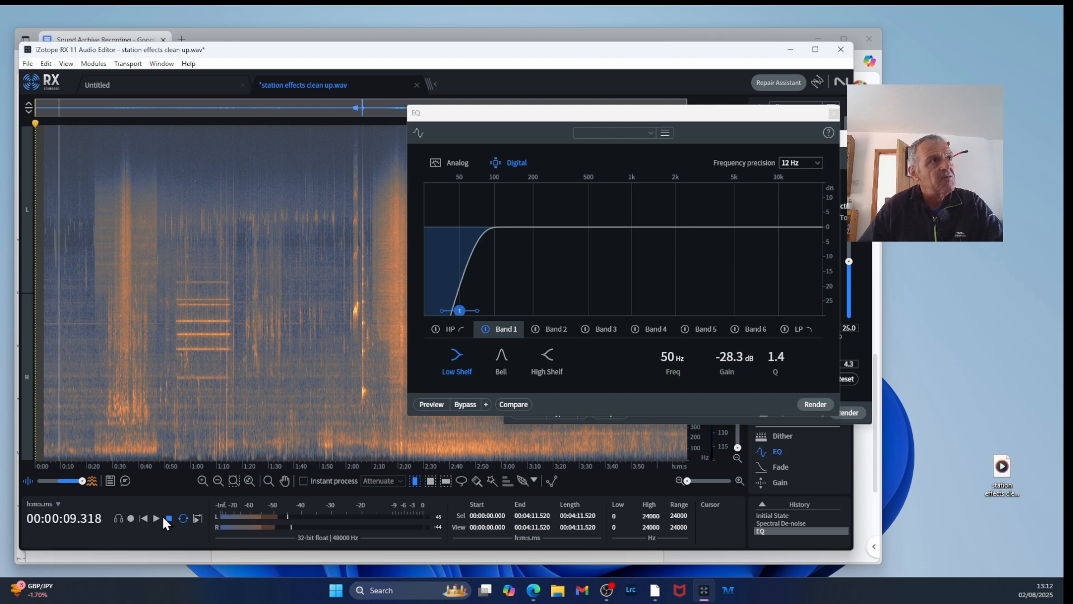
click(167, 518)
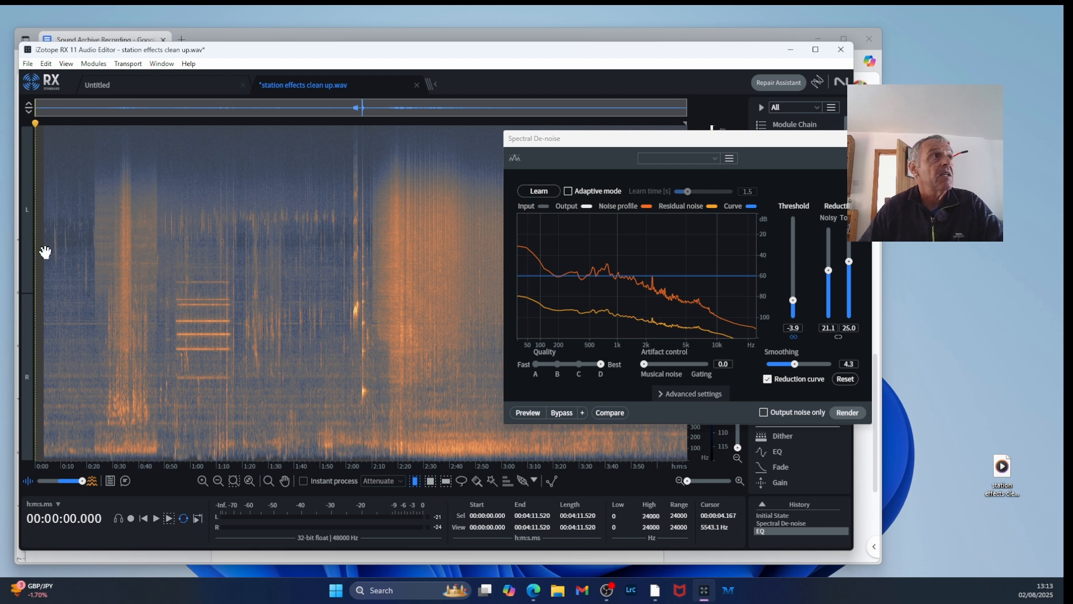
- Learn a new Spectral De-noise profile from the first 20 seconds of the file and clear the selection
drag(36, 132, 84, 142)
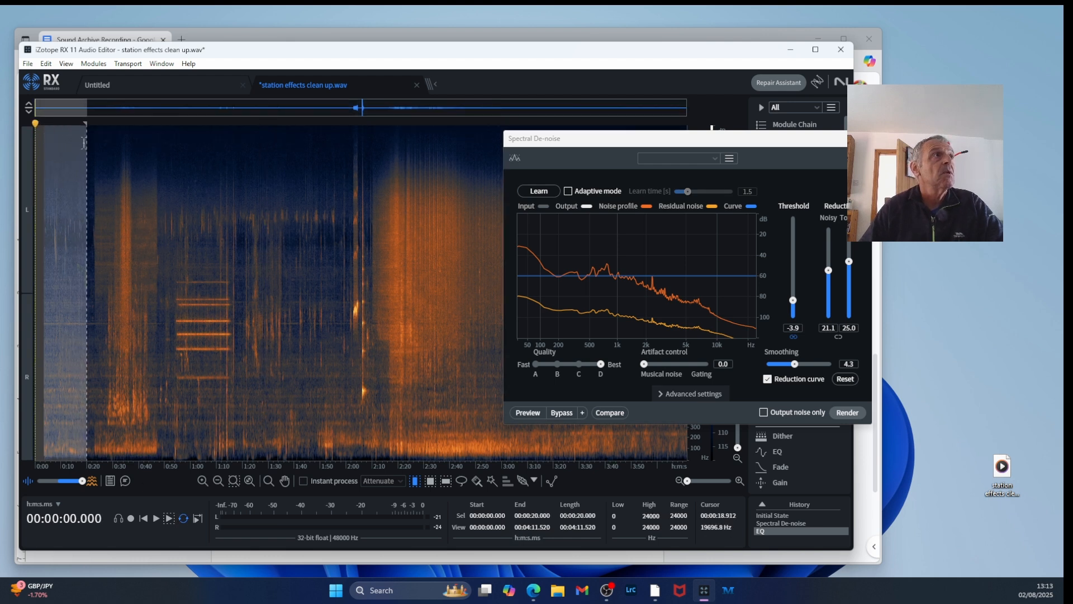
click(537, 190)
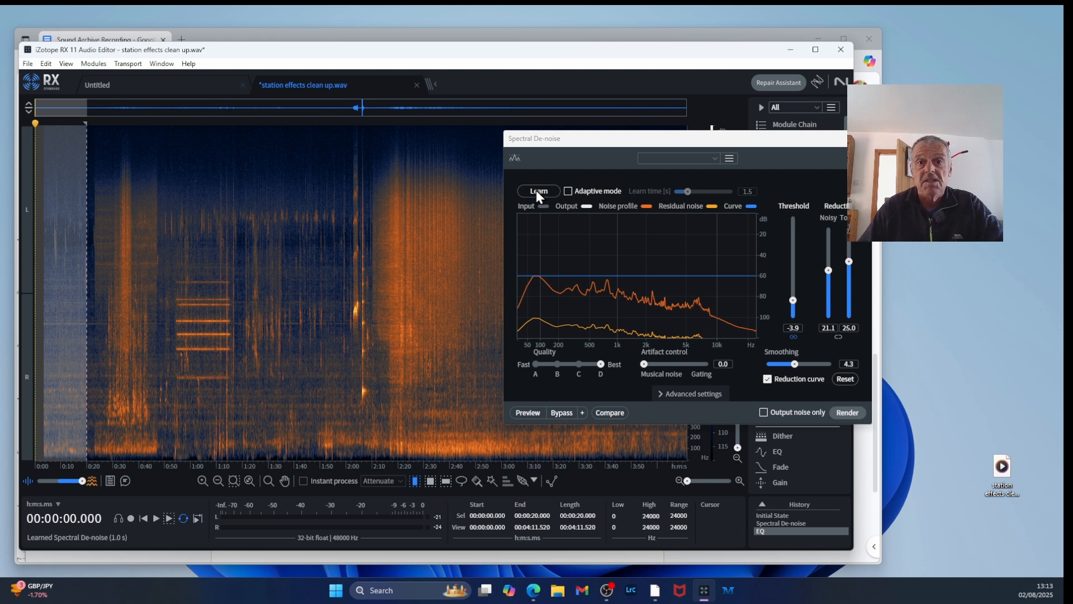
click(260, 151)
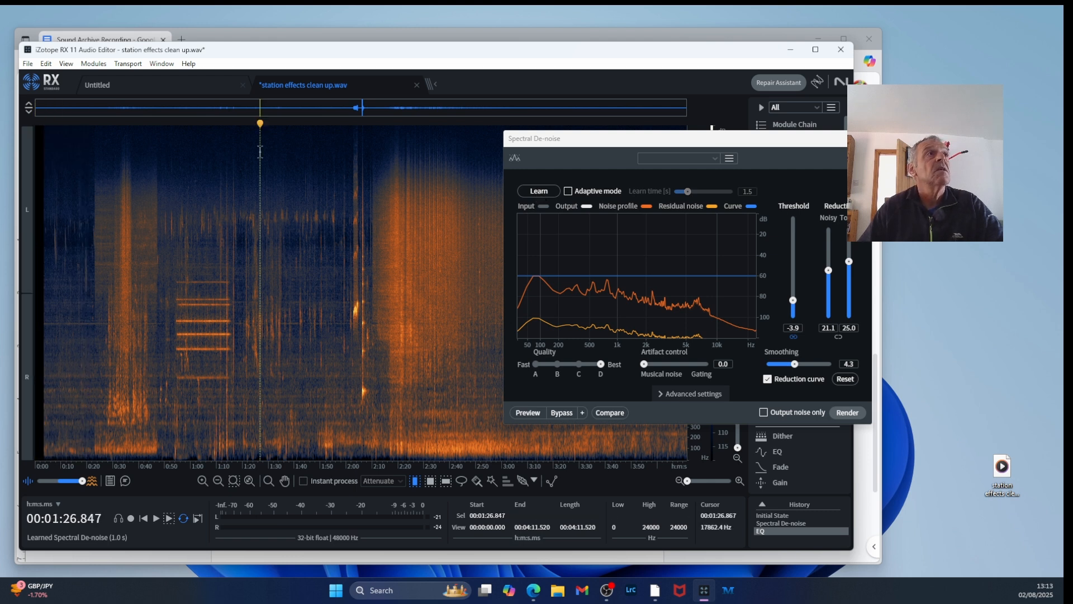
- Render the second Spectral De-noise pass over the whole file and export it as a 32-bit float WAV with BWF
click(840, 411)
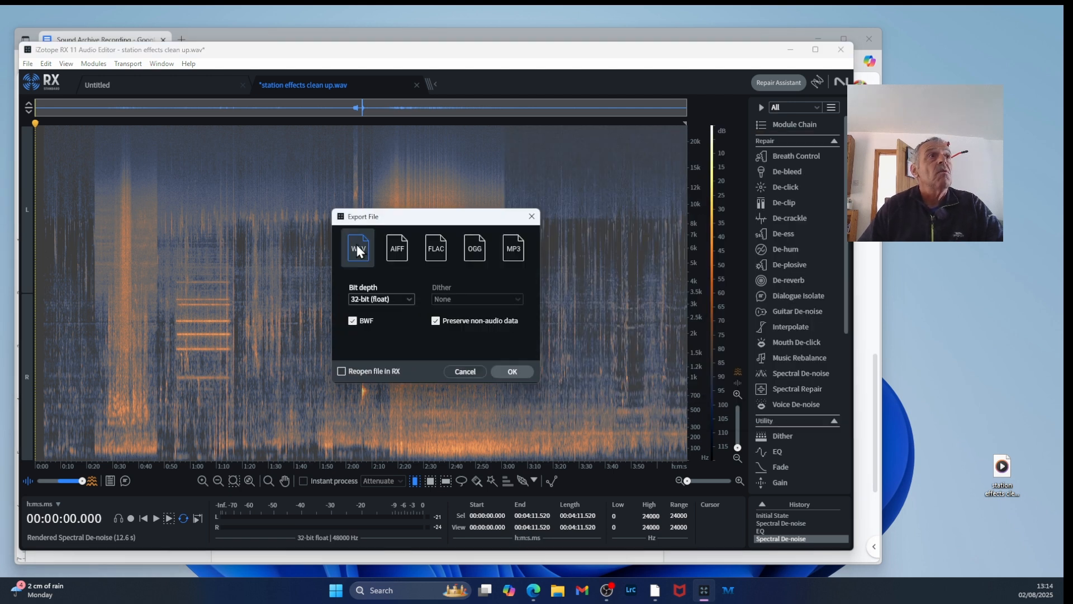
click(512, 371)
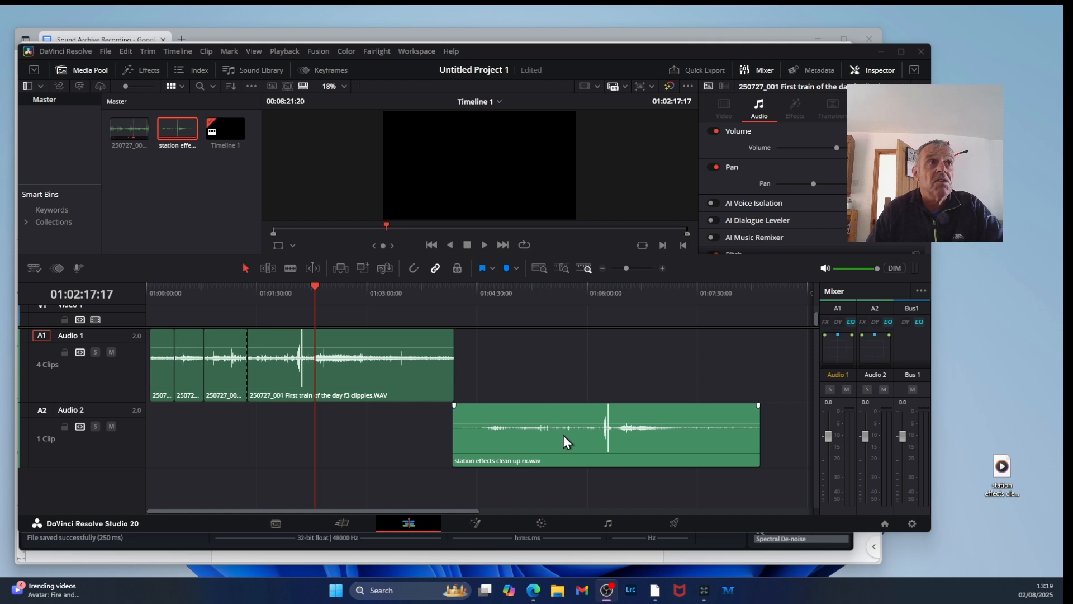
- In DaVinci Resolve, increase the height of Audio 2 and ripple delete all the original clips on Audio 1
drag(108, 467, 111, 496)
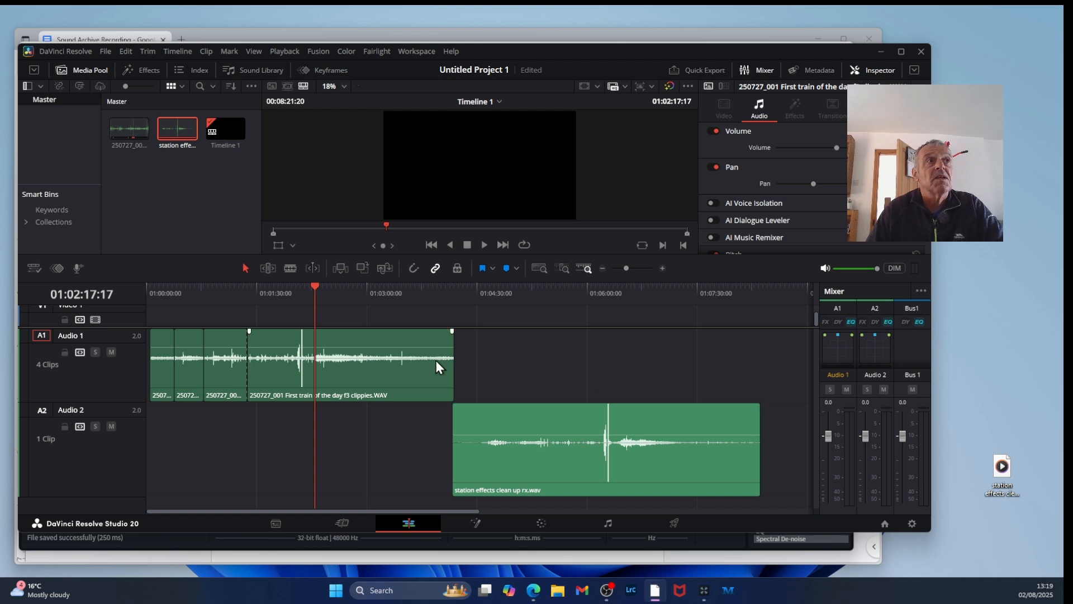
click(357, 378)
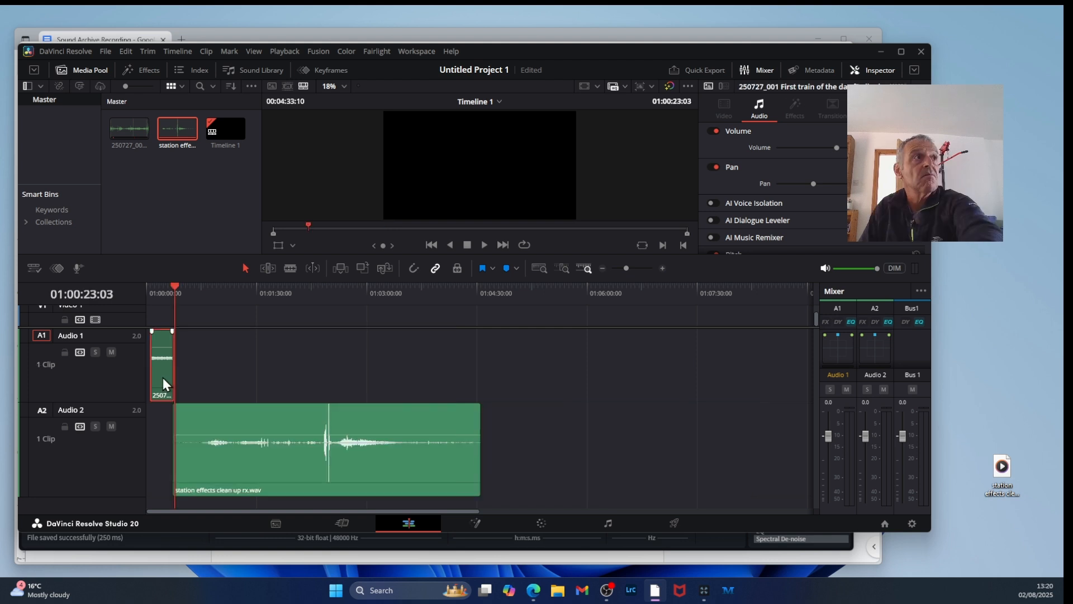
key(Delete)
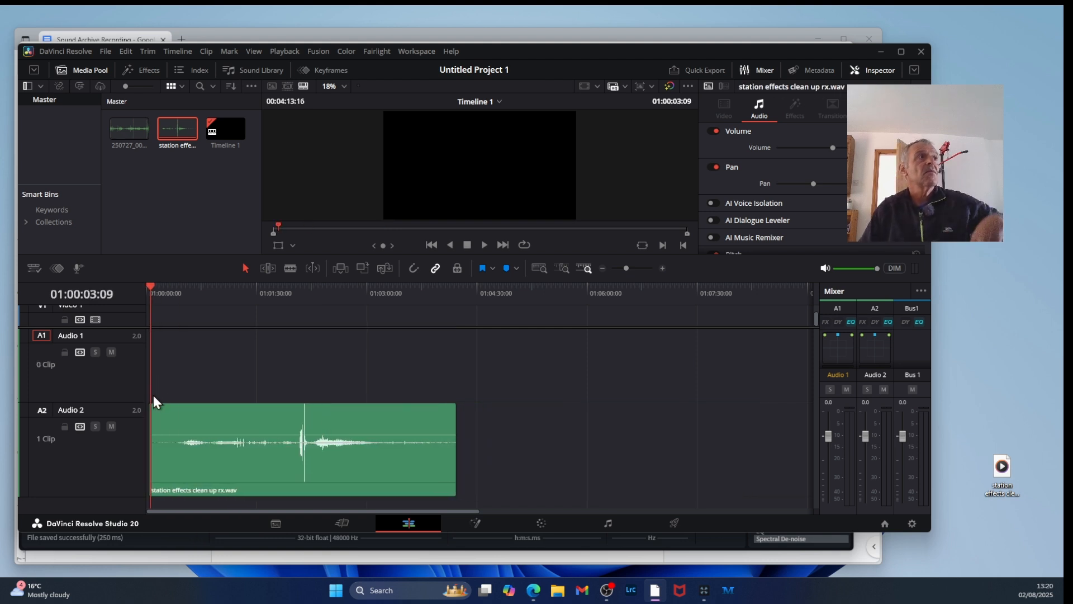
- Move station effects clean up rx.wav from Audio 2 onto a taller Audio 1 track and raise the clip's volume
drag(203, 414, 190, 376)
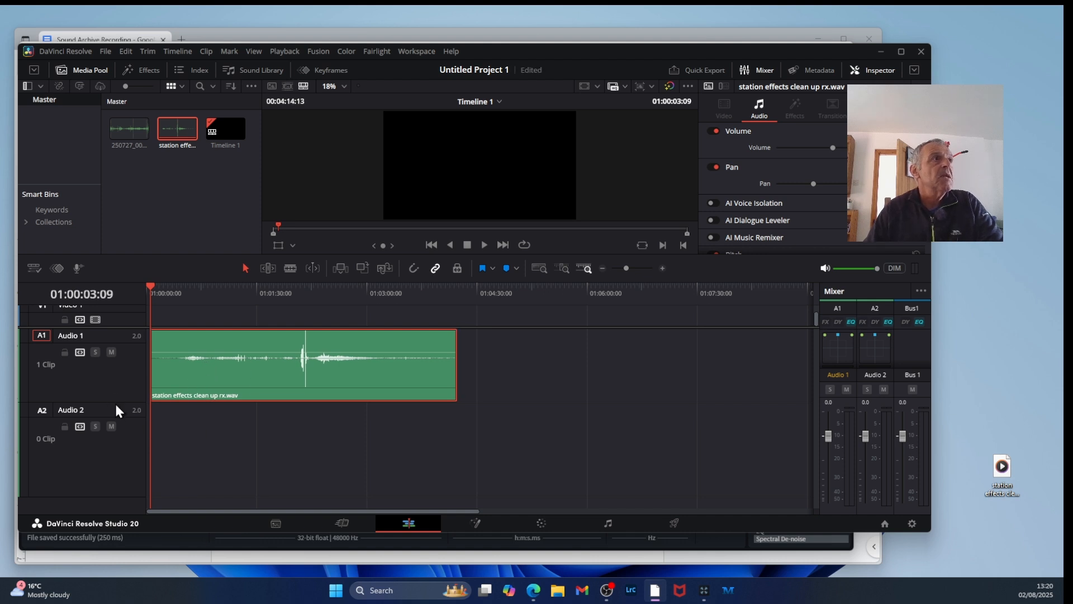
drag(115, 402, 117, 476)
drag(337, 382, 343, 370)
- Split the cleaned clip at about 01:00:21, ripple delete its opening part and play the rest from the timeline start
key(space)
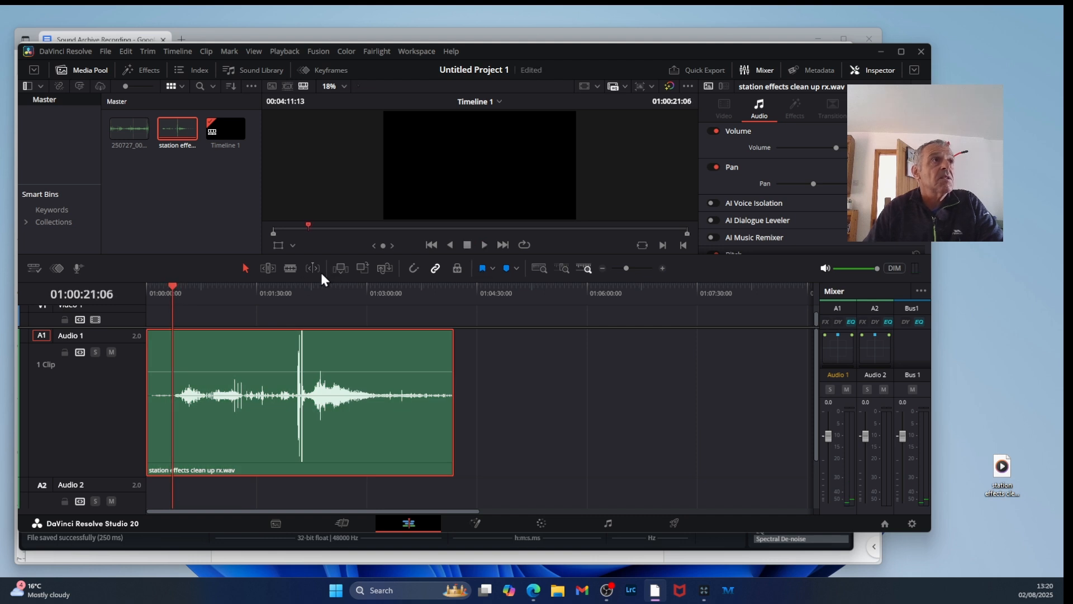
click(290, 270)
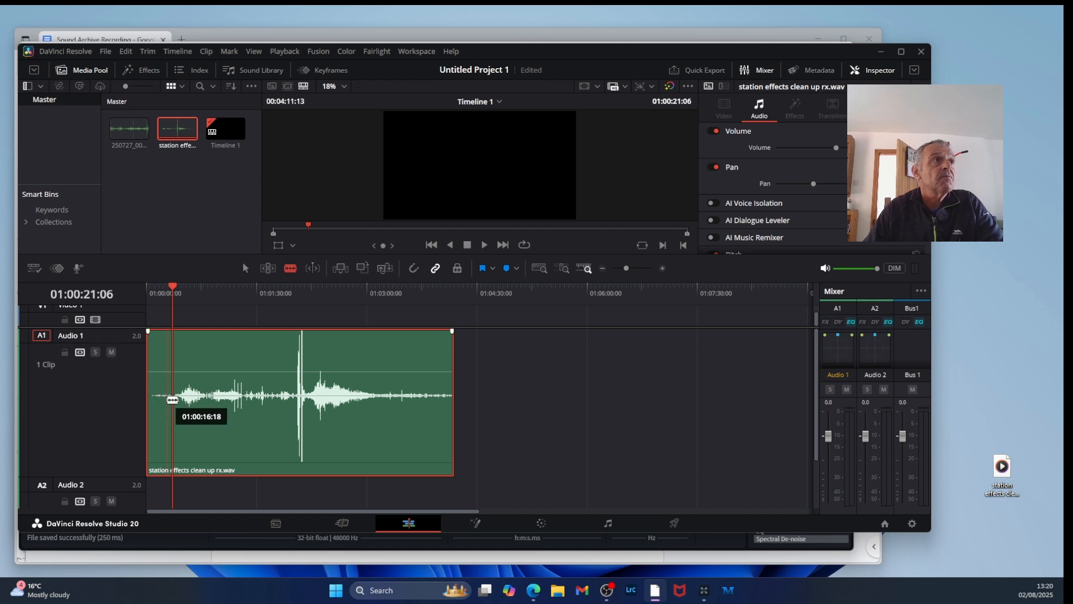
click(173, 398)
key(a)
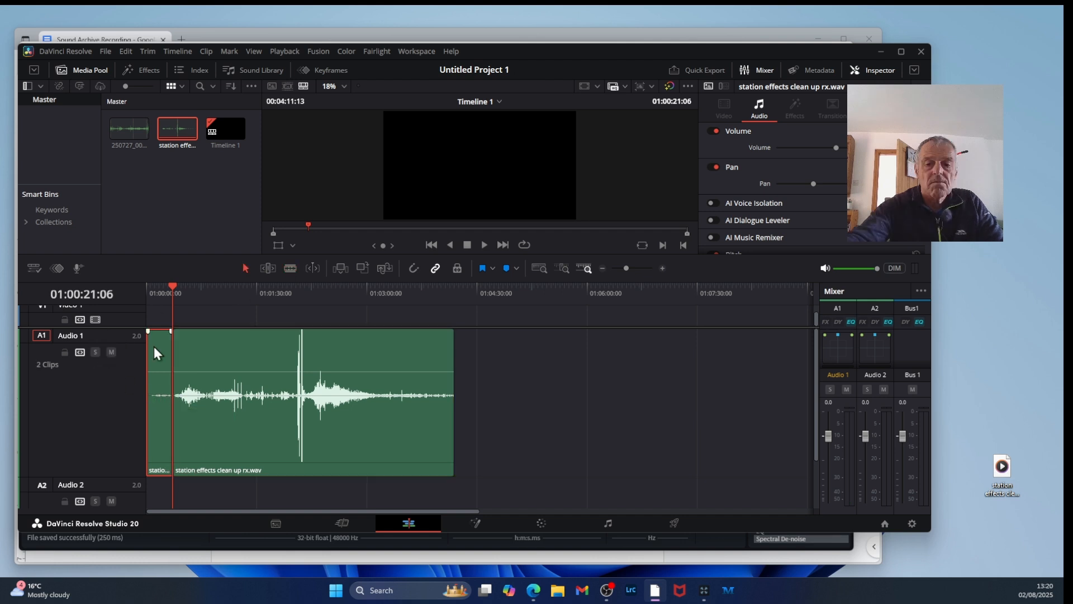
key(Delete)
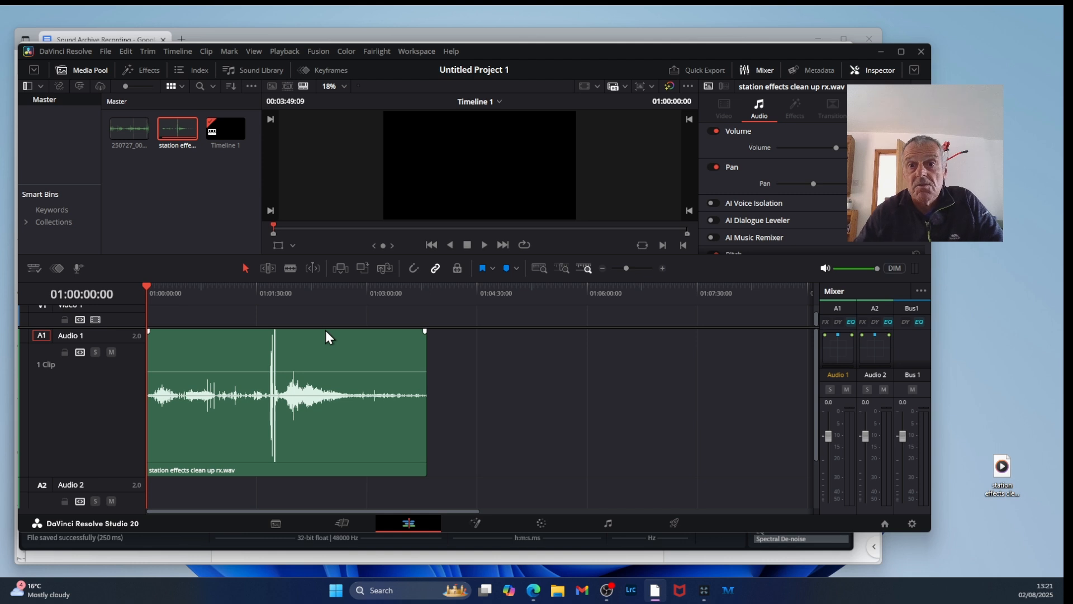
click(484, 246)
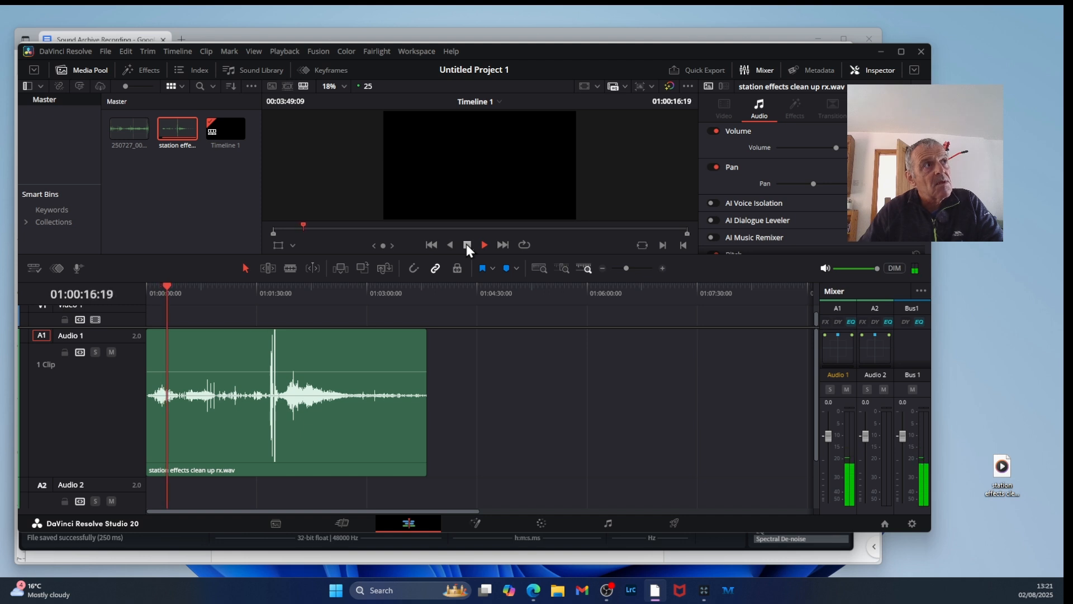
- Split the cleaned clip at about 01:00:28 and ripple delete its opening, and trim the remaining clip the same way once more
click(467, 244)
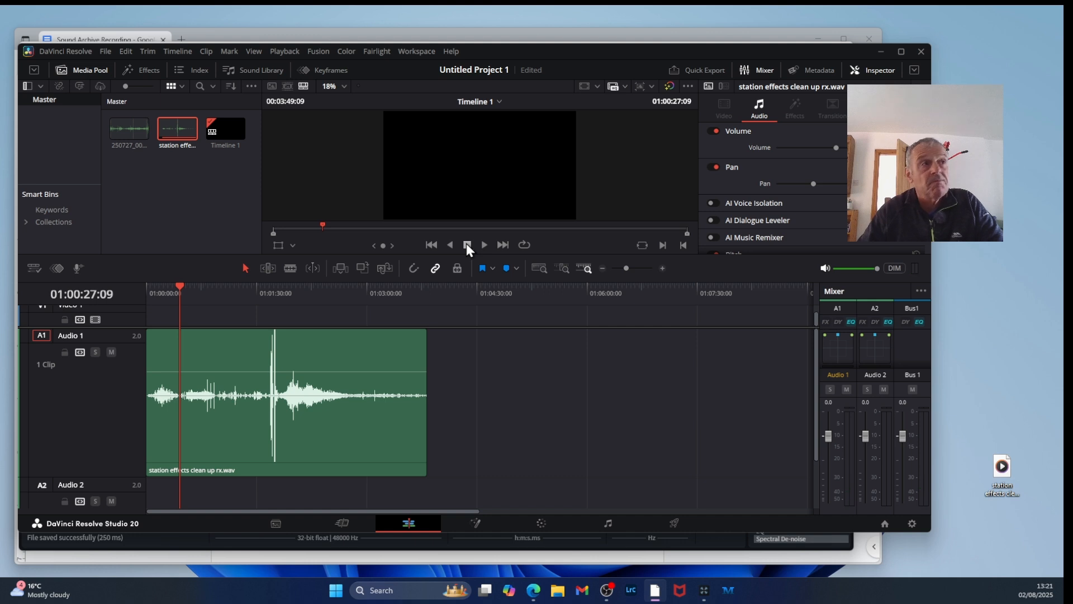
click(290, 270)
click(180, 356)
key(a)
click(156, 354)
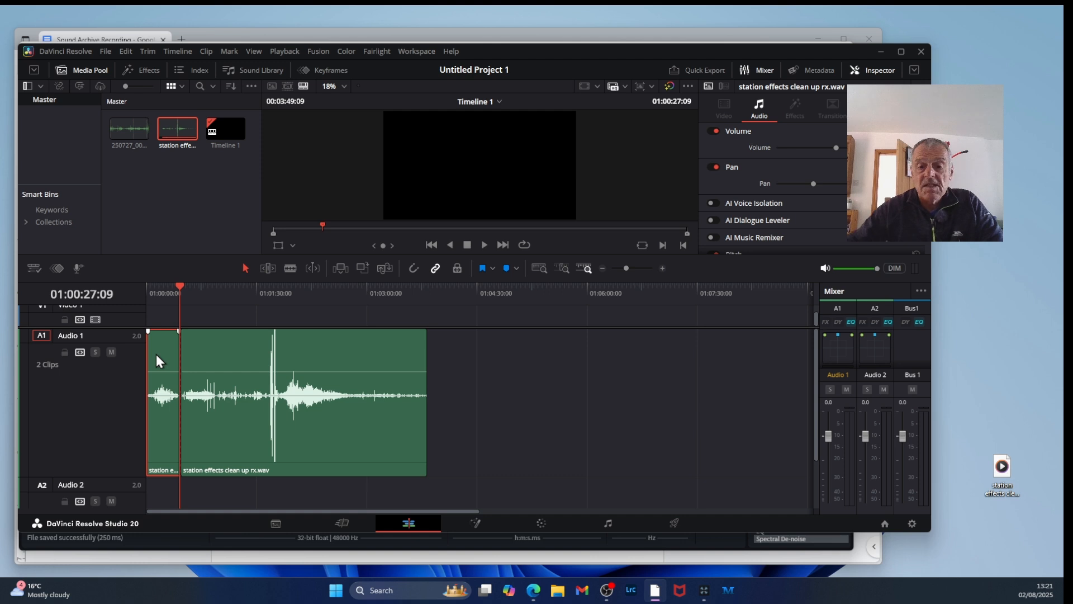
key(Delete)
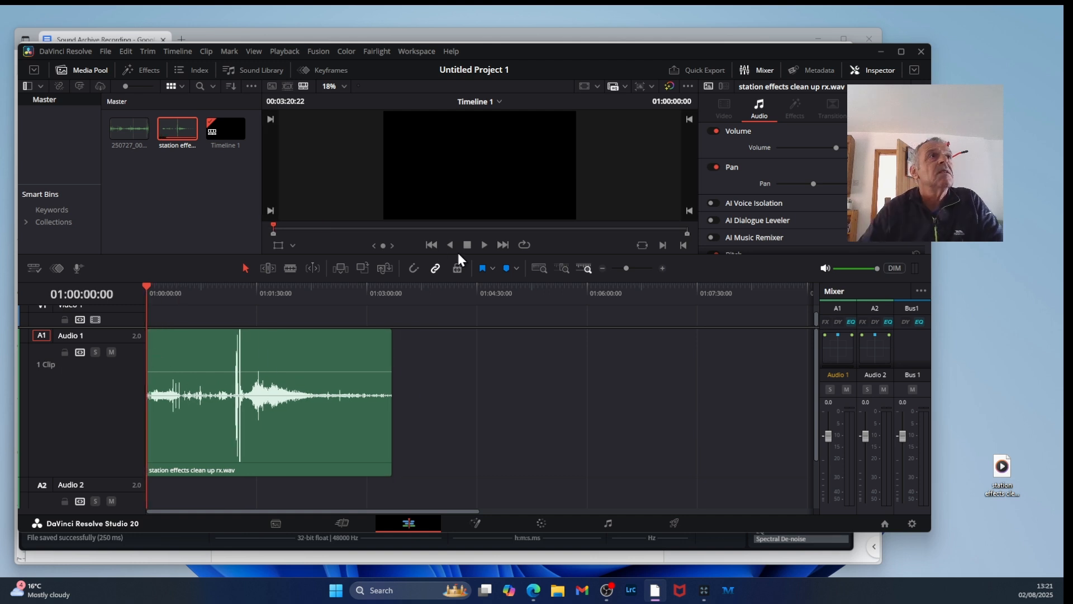
click(484, 246)
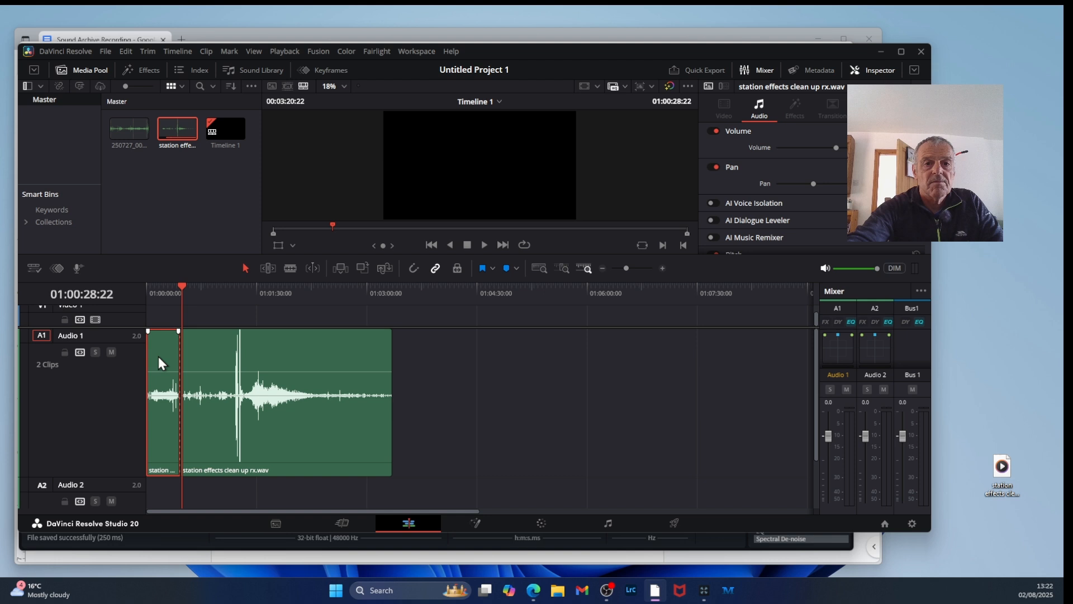
key(Delete)
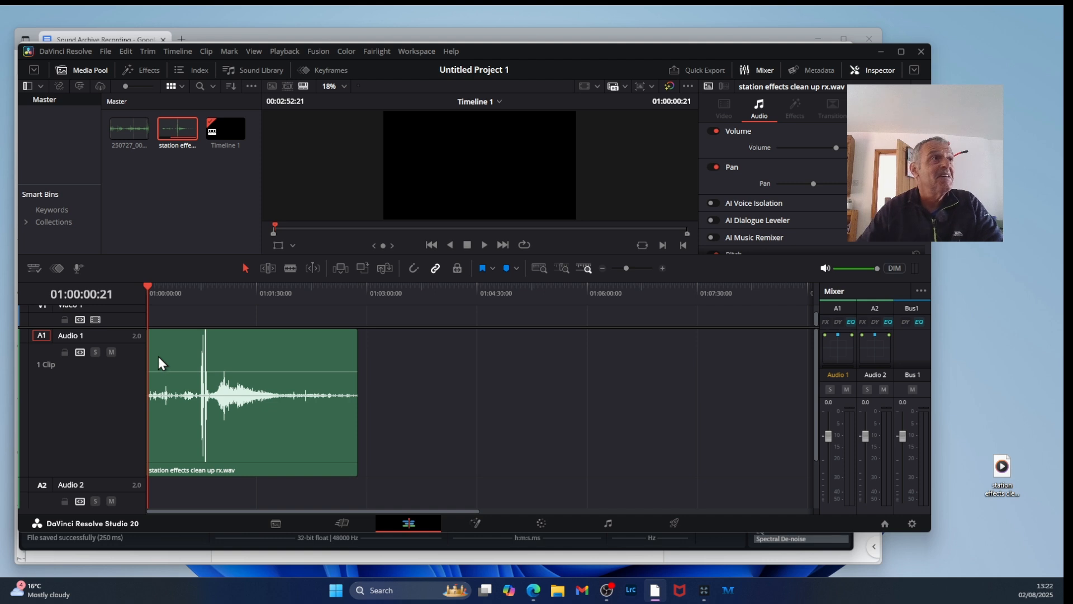
- Play the remaining clip, split it at 01:00:43:15 just before the two loud sounds, and ripple delete the part ahead of them
click(484, 245)
click(180, 286)
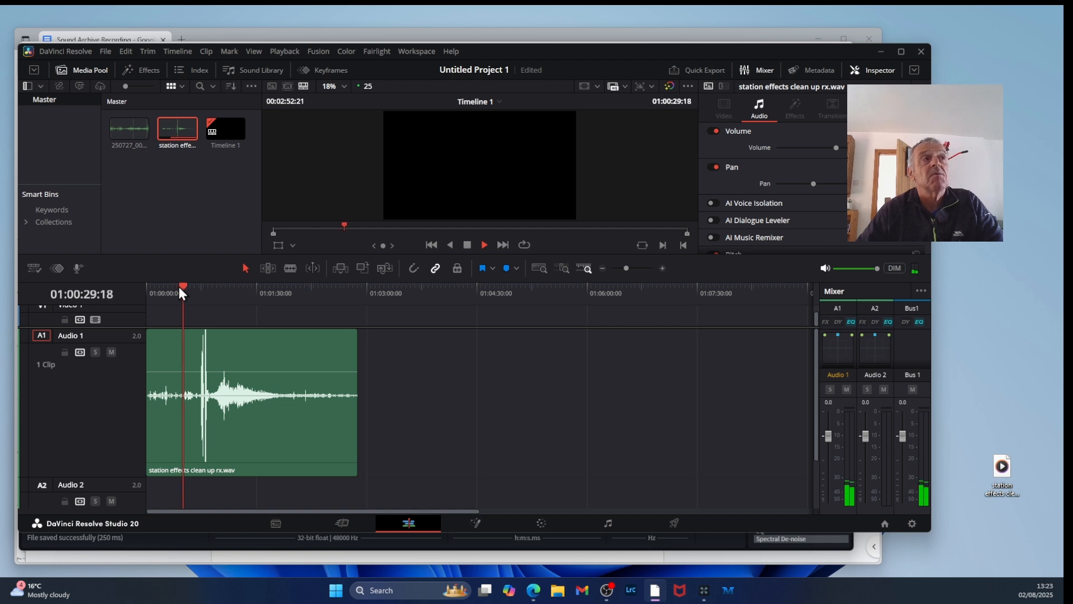
click(179, 287)
drag(625, 268, 635, 267)
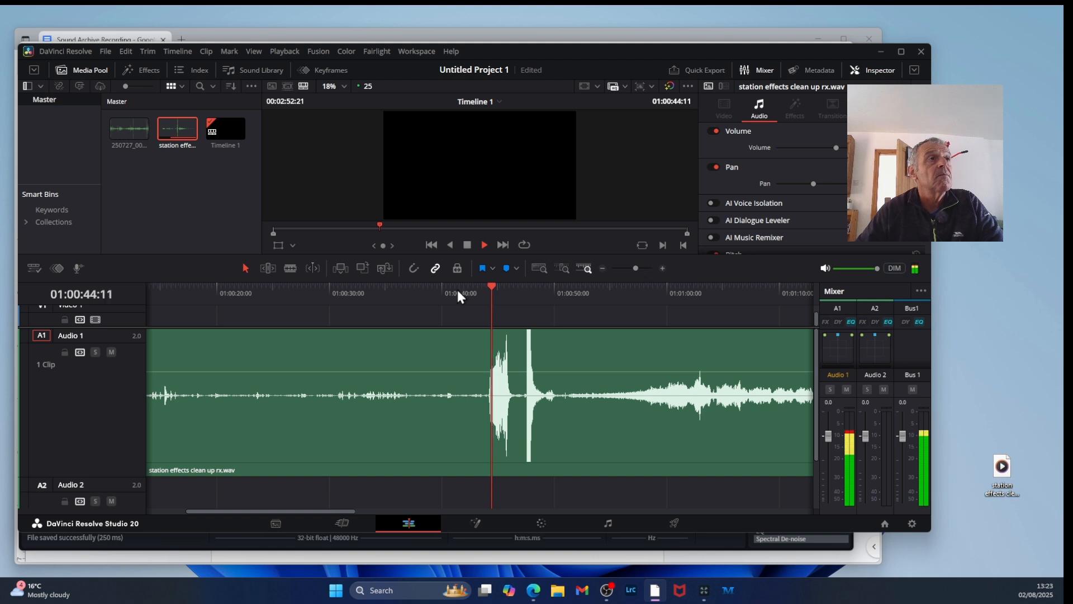
click(468, 245)
drag(516, 287, 482, 304)
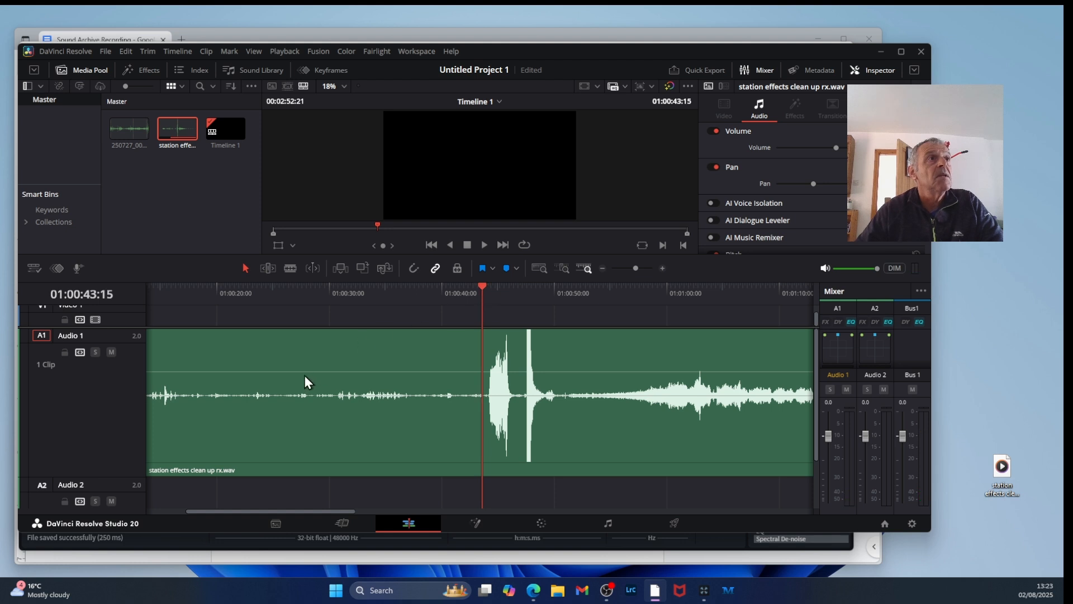
click(291, 270)
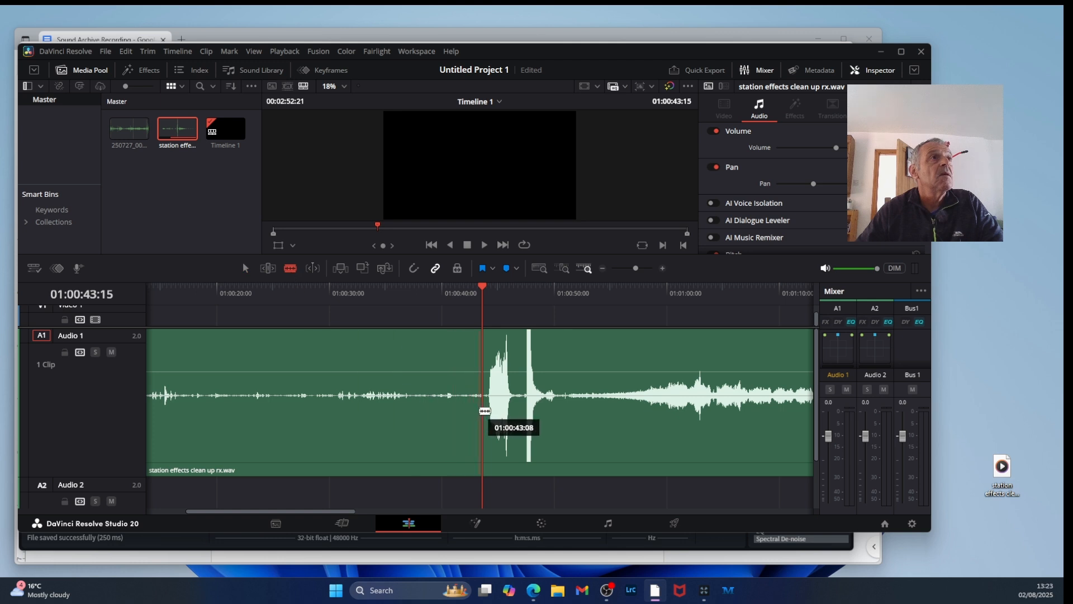
click(484, 411)
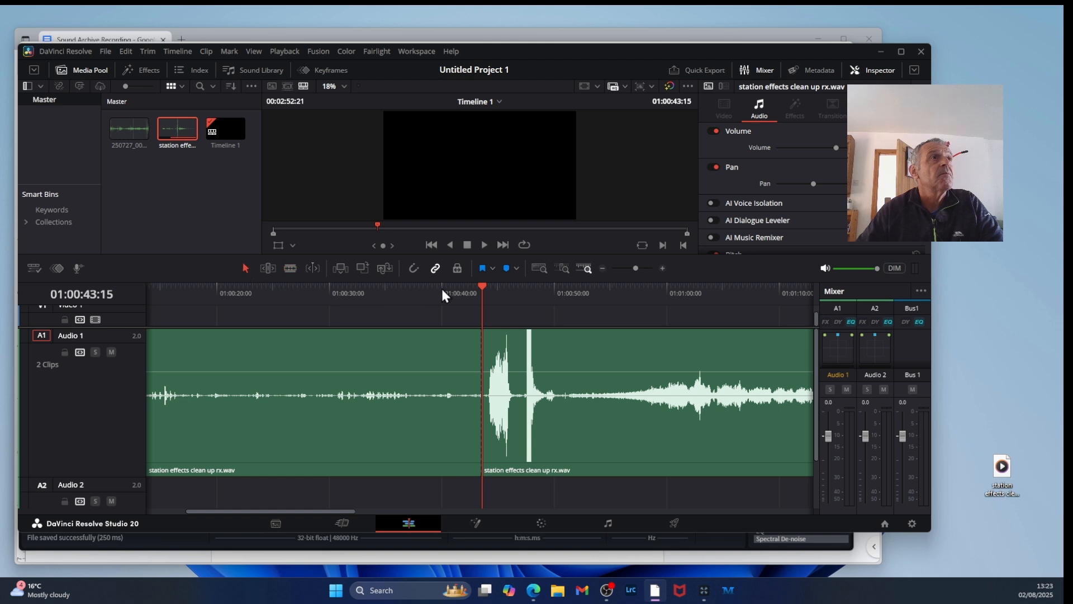
drag(481, 282, 563, 295)
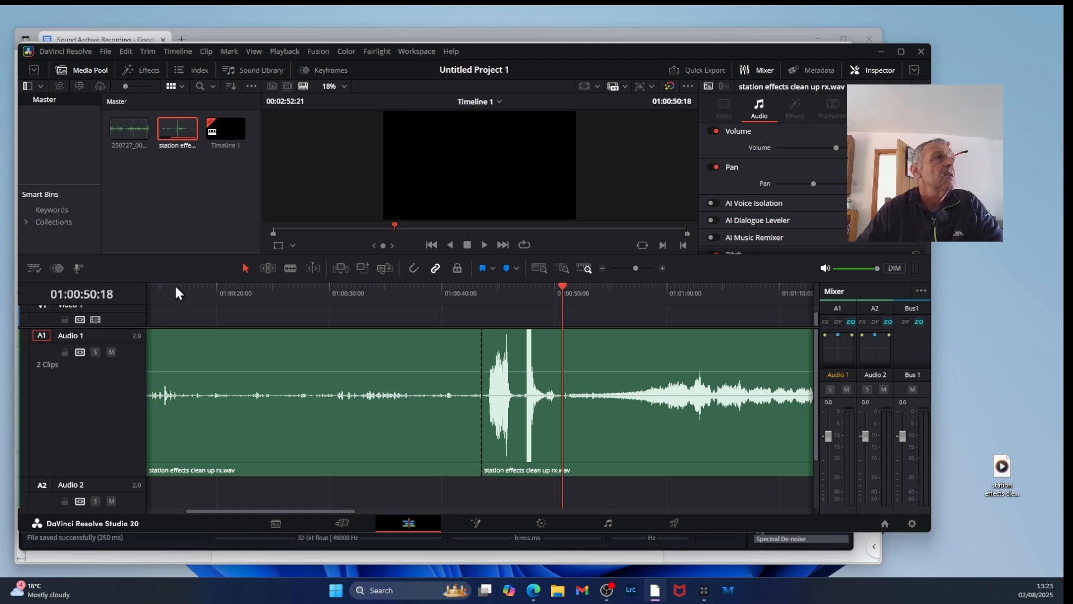
click(293, 354)
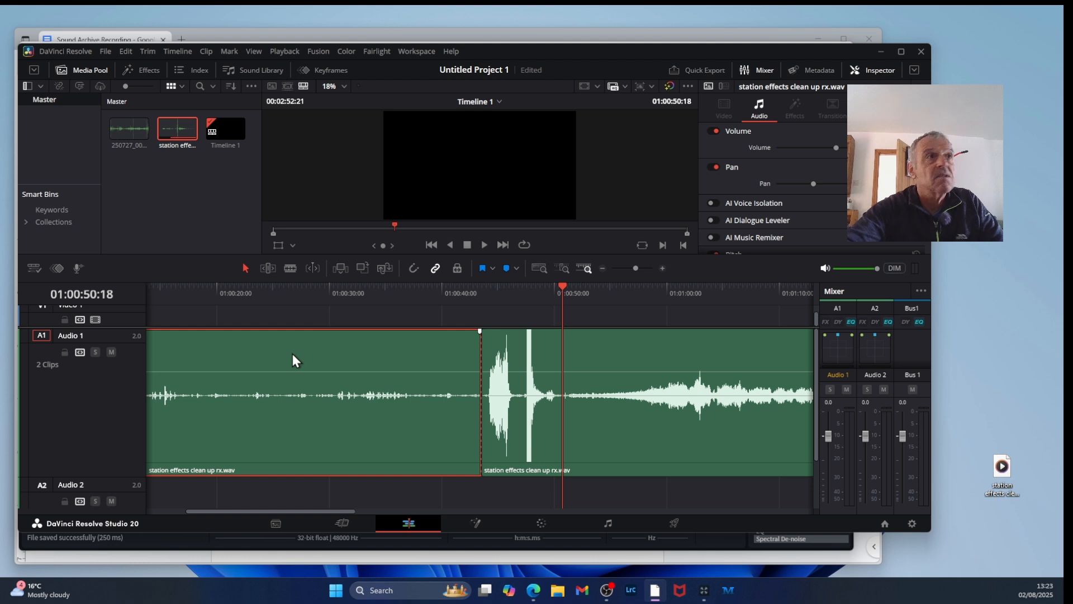
key(Delete)
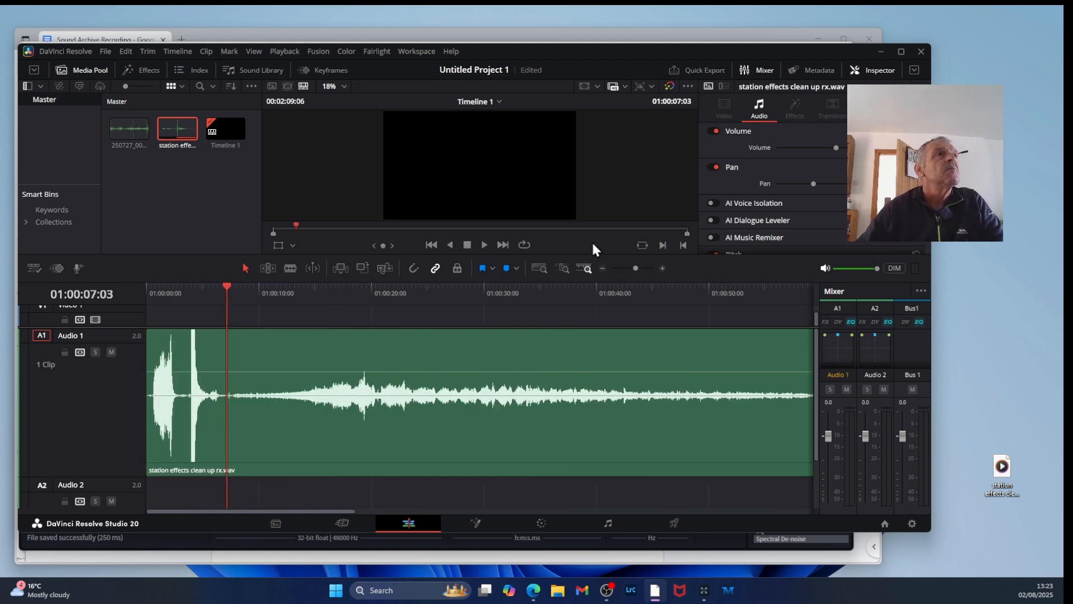
- Split the clip at about 01:00:07 after the second loud sound, play the long remainder and delete it
drag(634, 267, 639, 267)
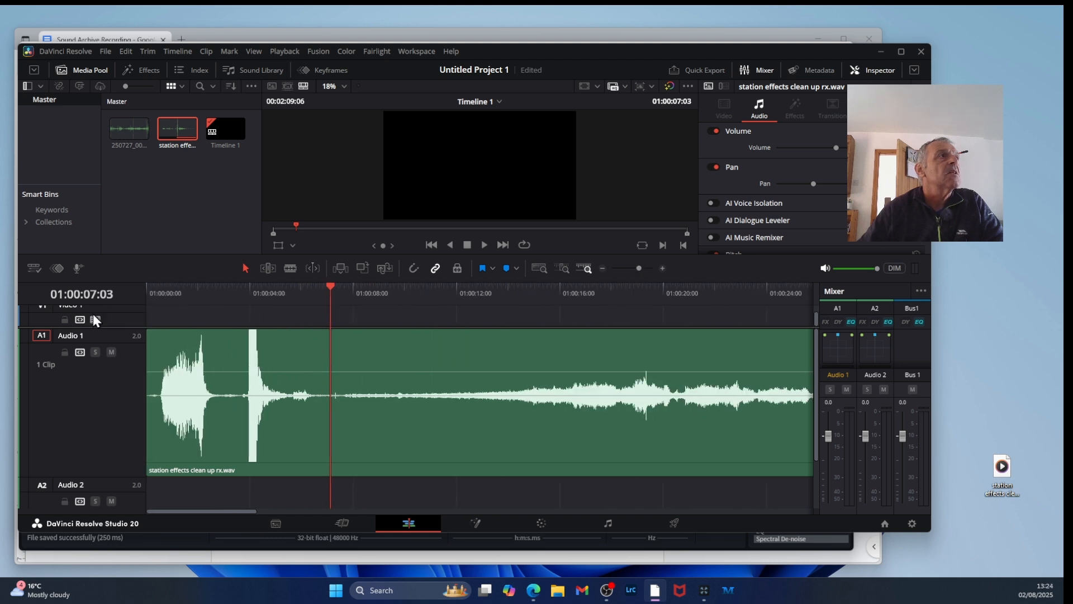
click(290, 268)
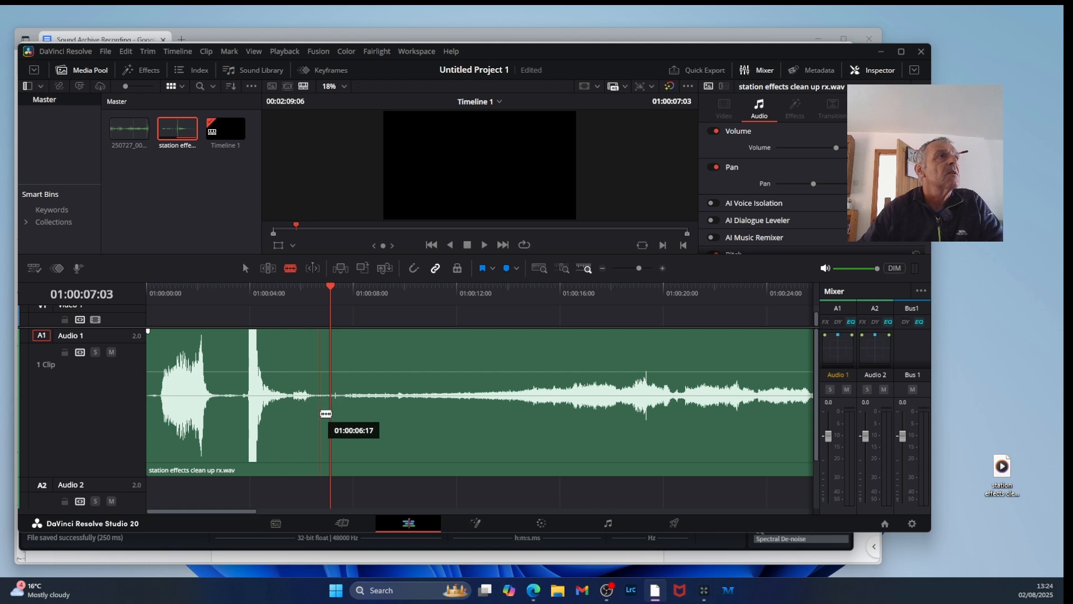
click(336, 417)
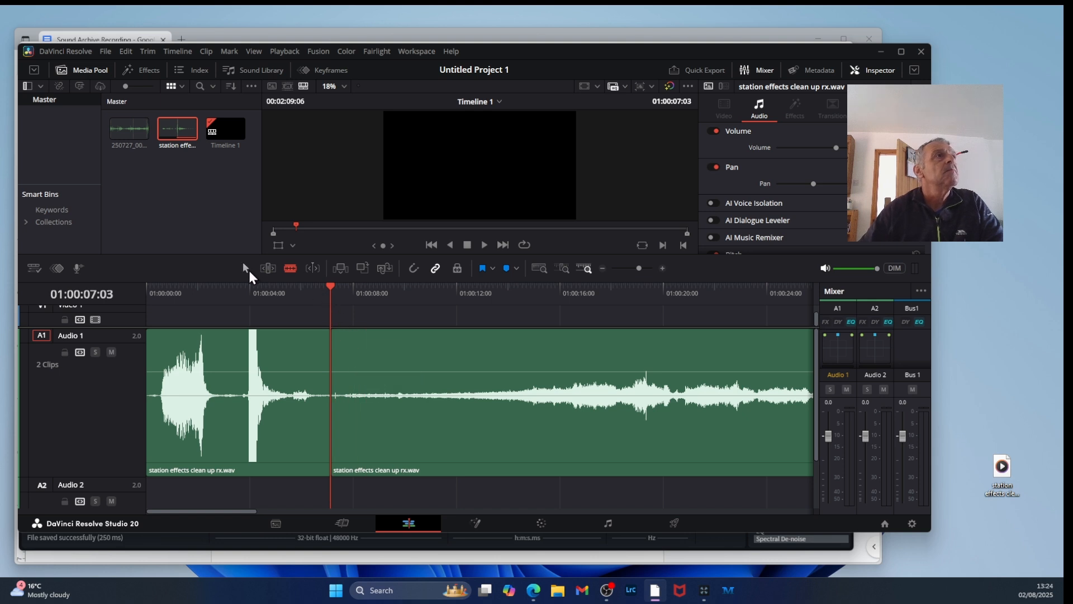
click(244, 268)
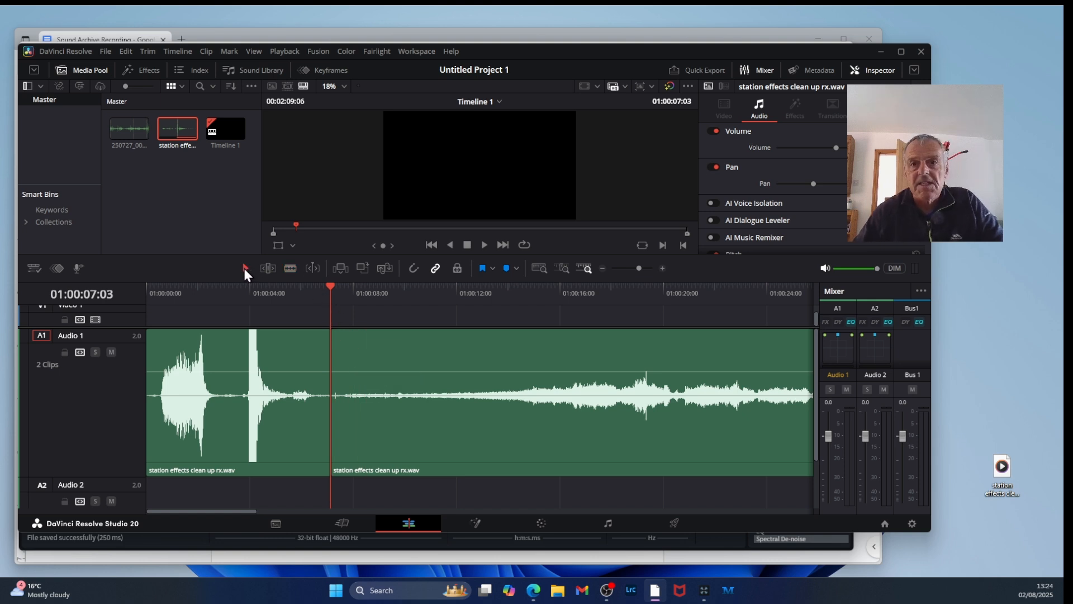
click(485, 244)
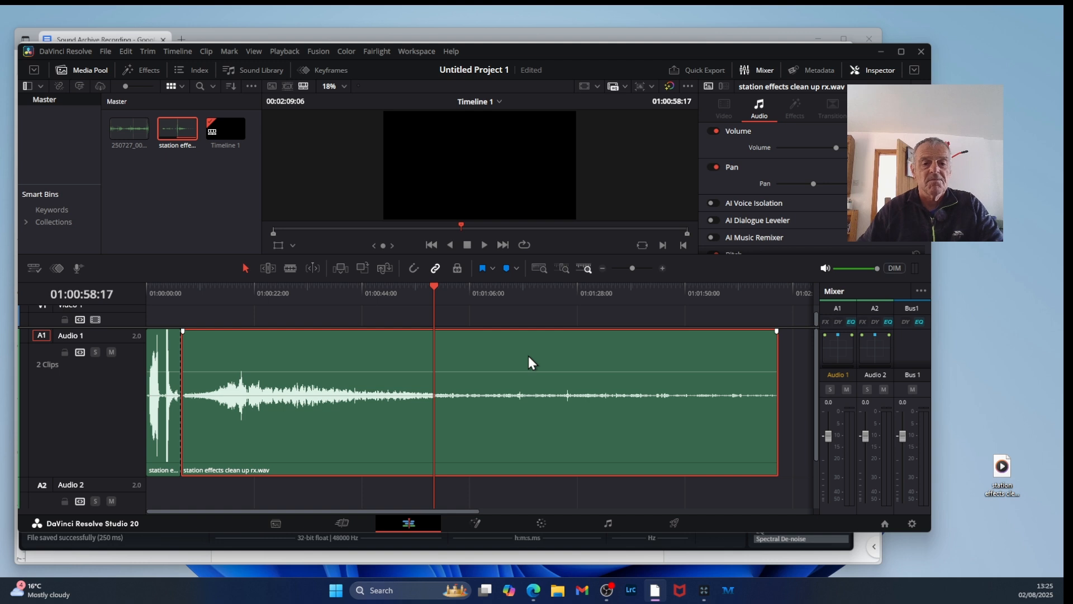
key(Delete)
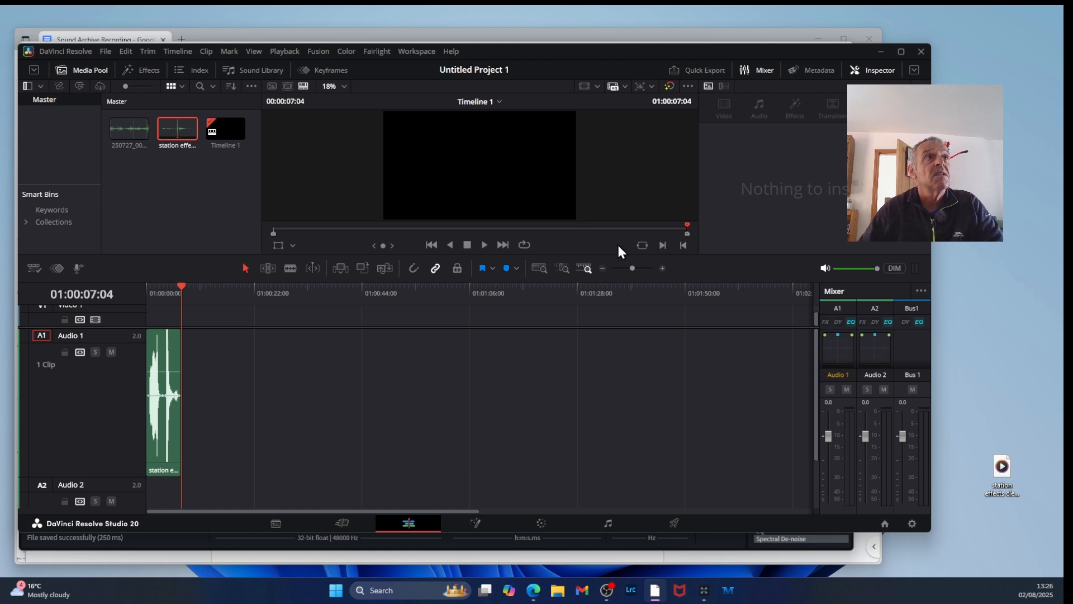
- Lower the volume of the remaining seven-second clip to well below its boosted level and play it from the timeline start
drag(634, 270, 640, 270)
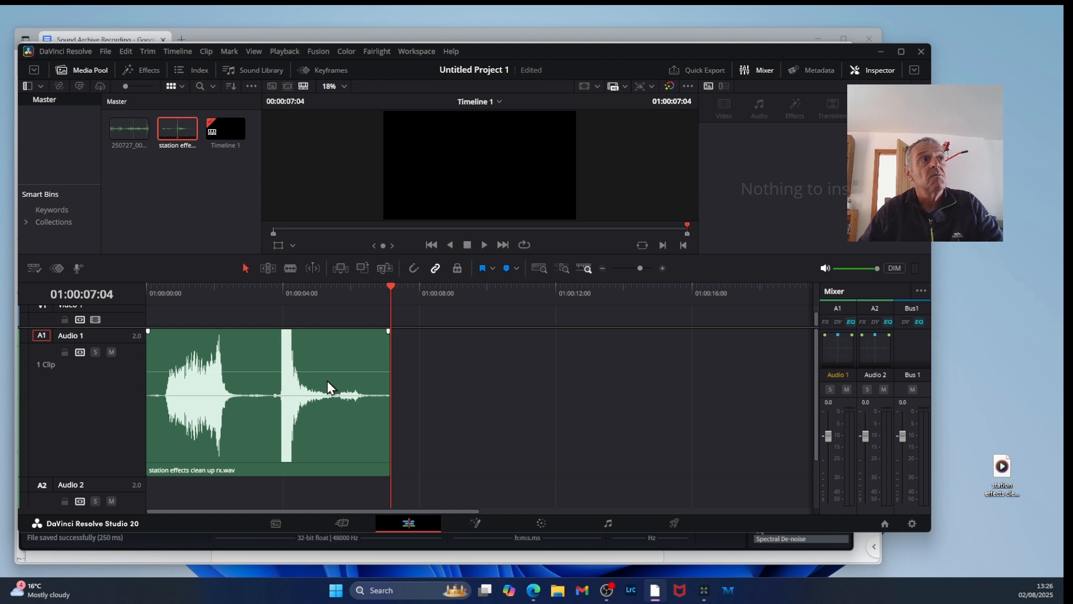
drag(332, 372, 338, 376)
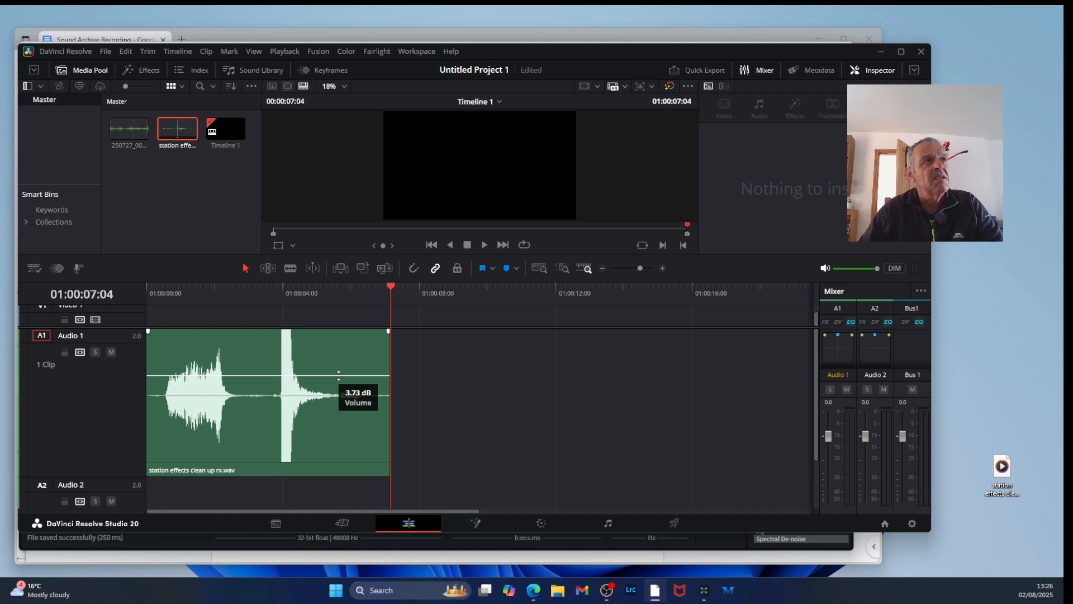
drag(339, 376, 347, 412)
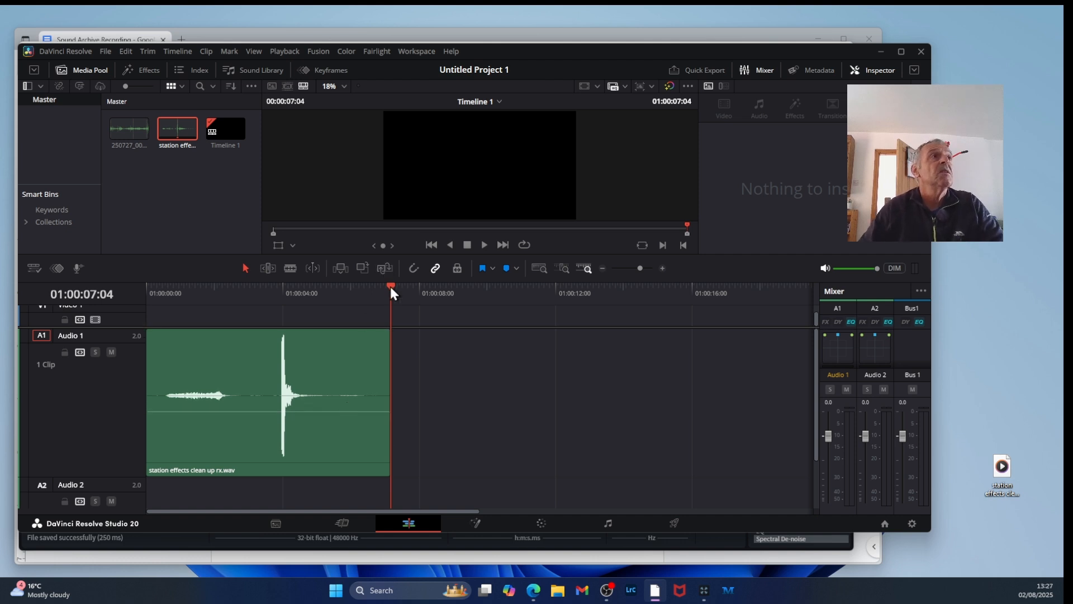
drag(391, 289, 140, 302)
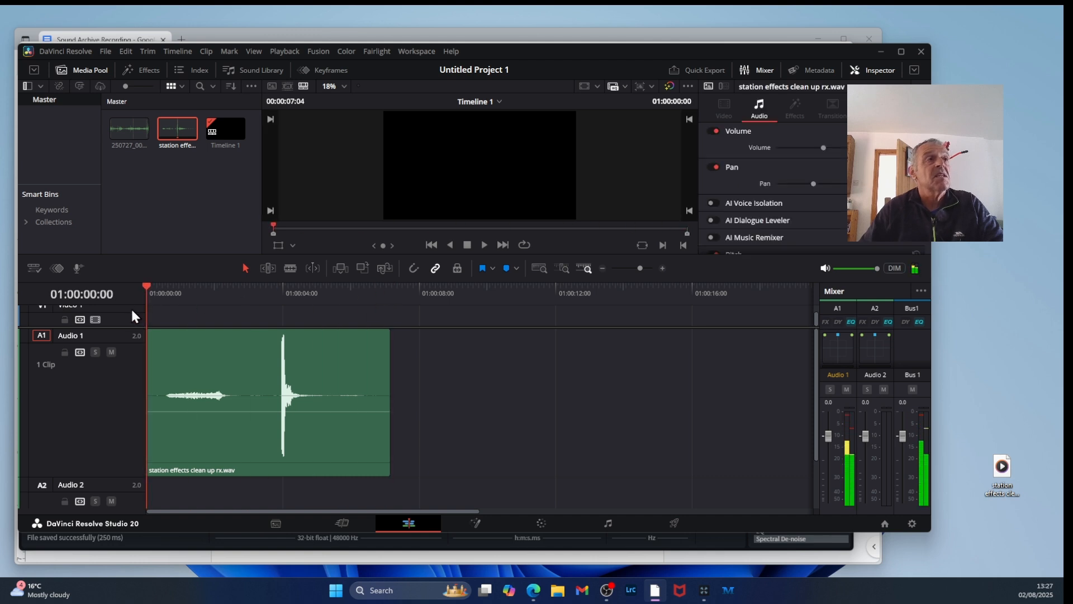
click(484, 245)
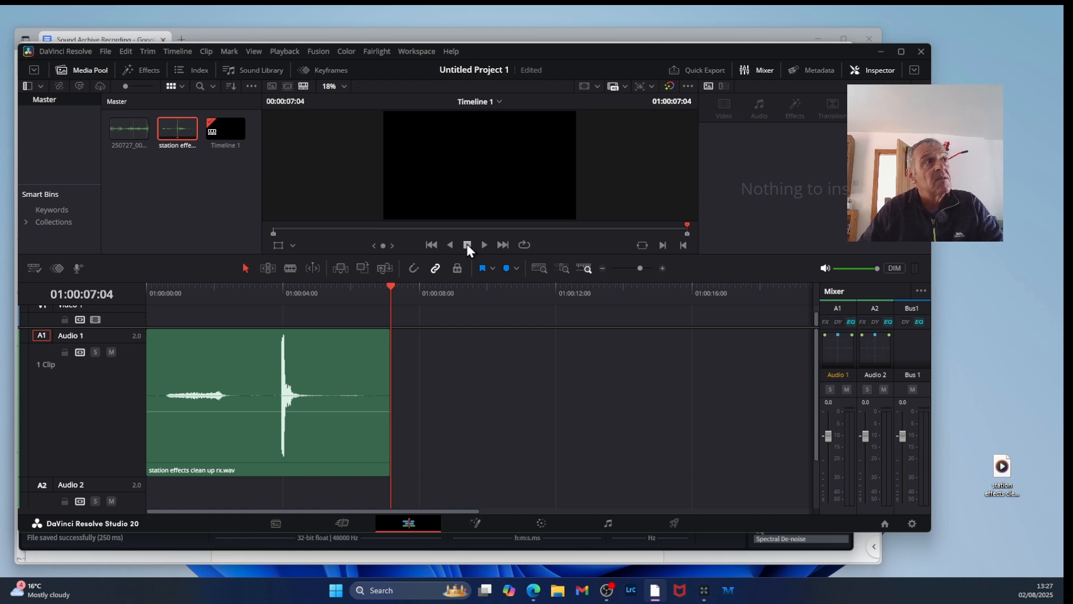
- Copy the clip on Audio 1 and paste the duplicate directly after it
right_click(253, 375)
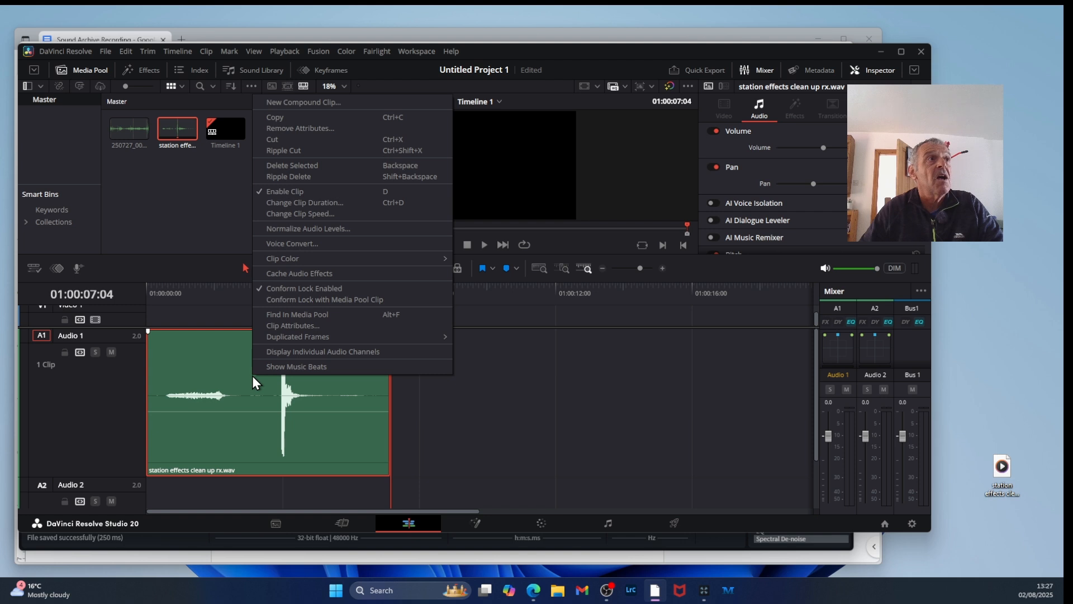
click(273, 117)
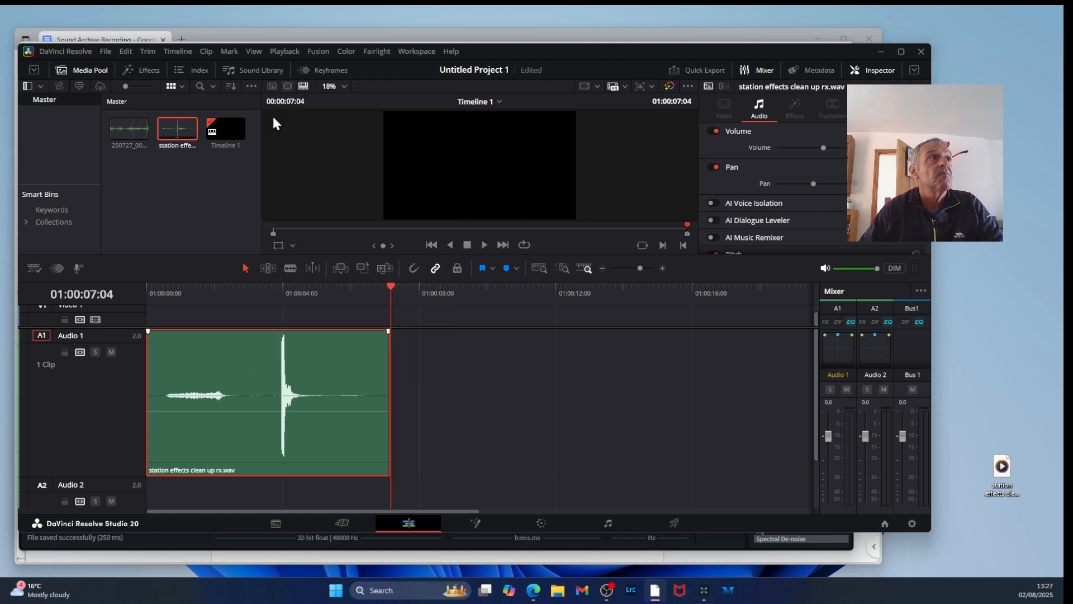
click(441, 412)
right_click(441, 412)
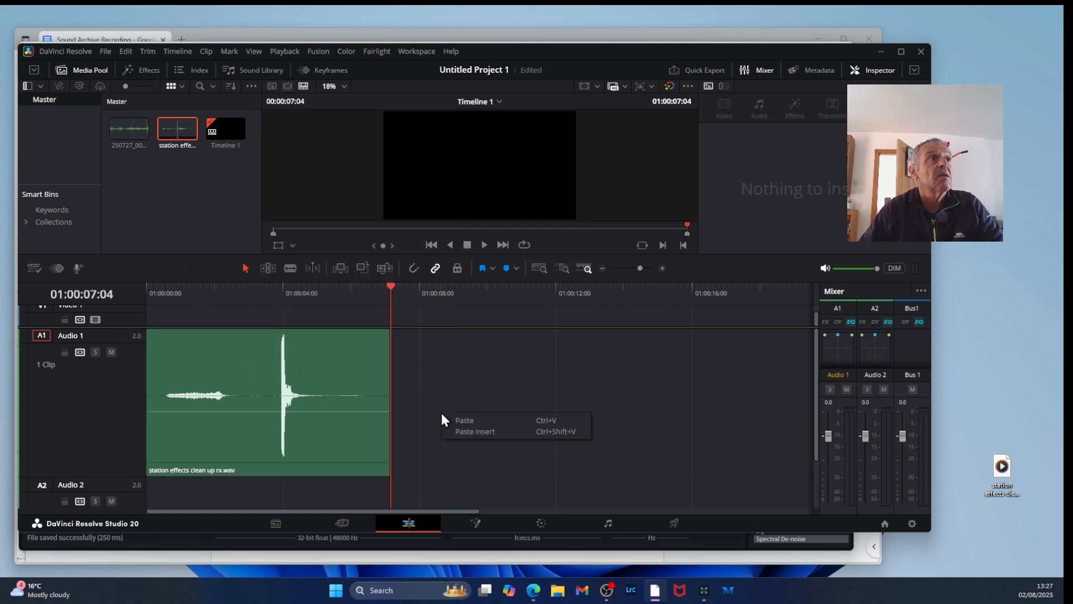
click(469, 423)
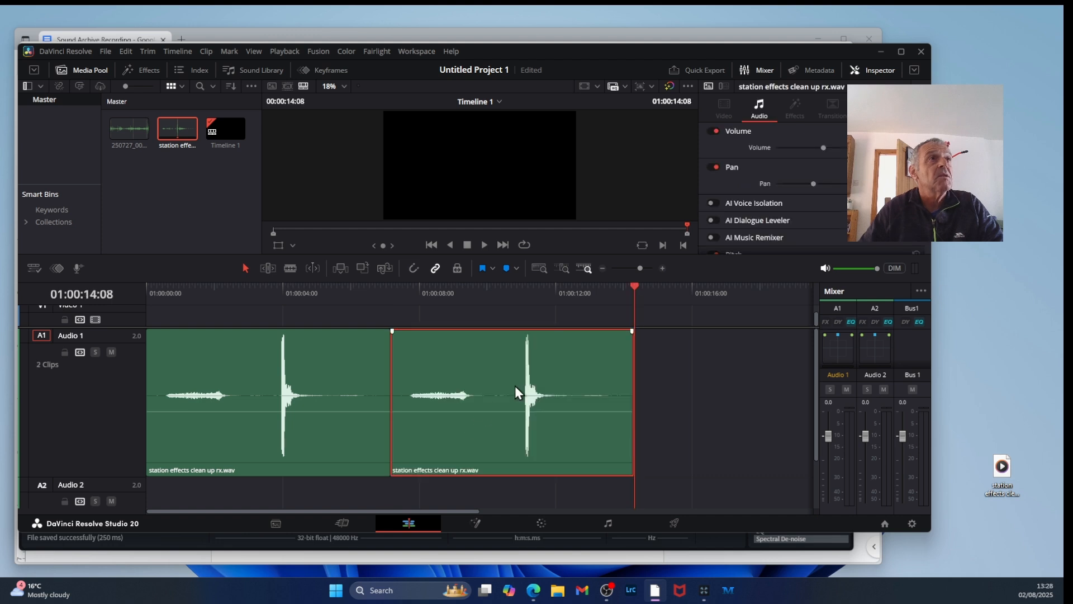
- Split the duplicated clip at 01:00:10:02, between its quieter first sound and the loud peak
drag(633, 286, 489, 365)
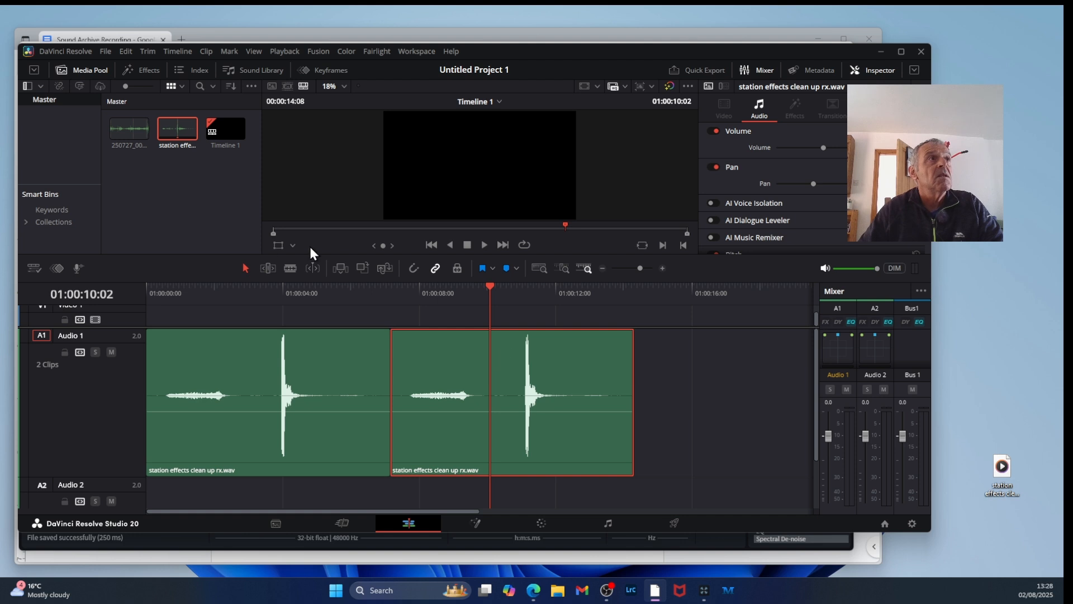
click(290, 268)
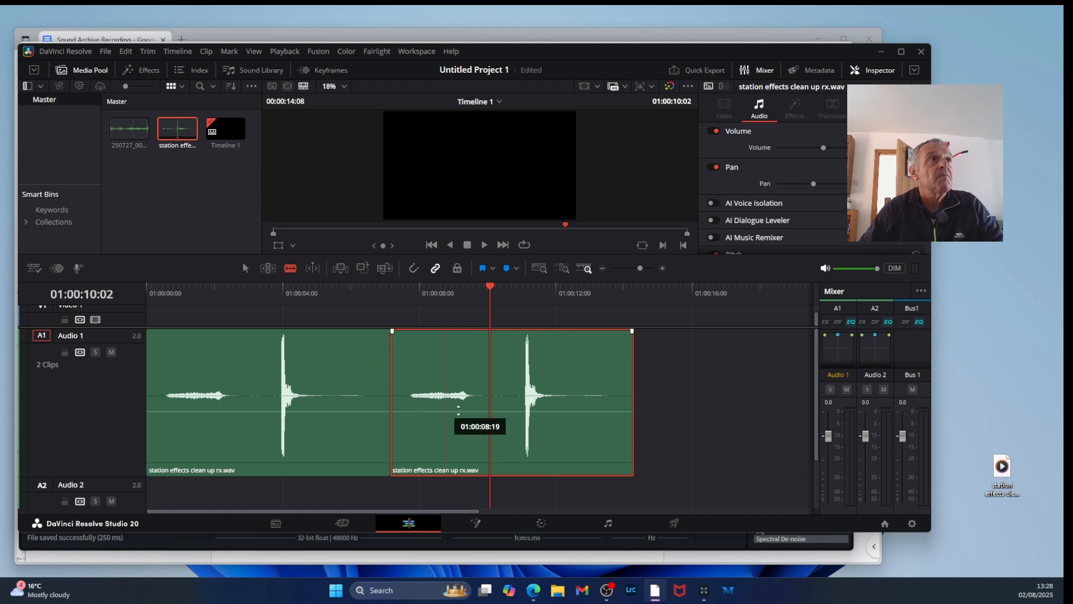
click(489, 422)
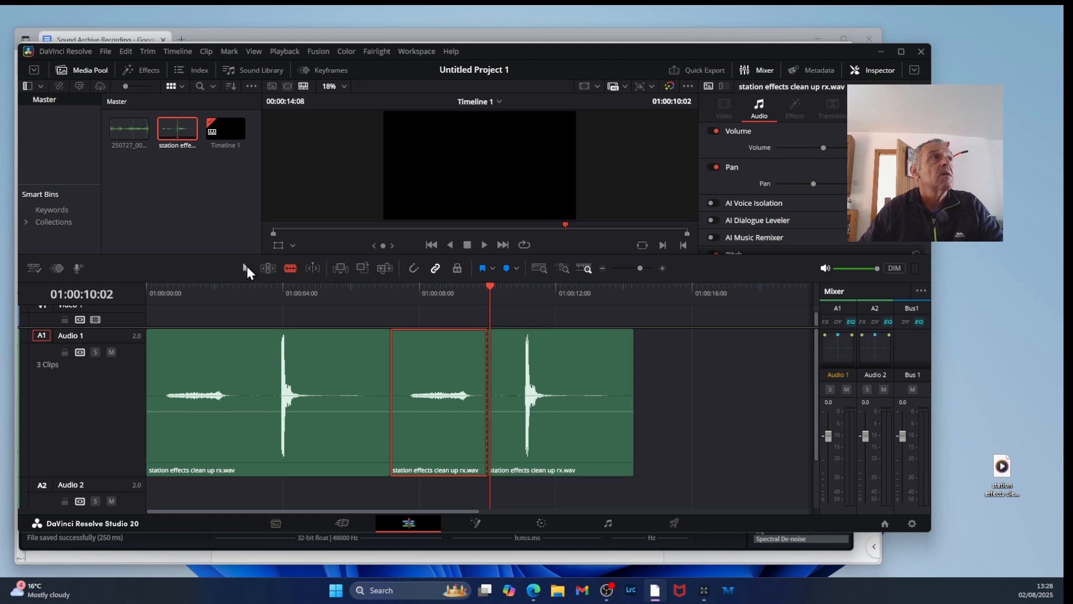
click(246, 268)
click(672, 394)
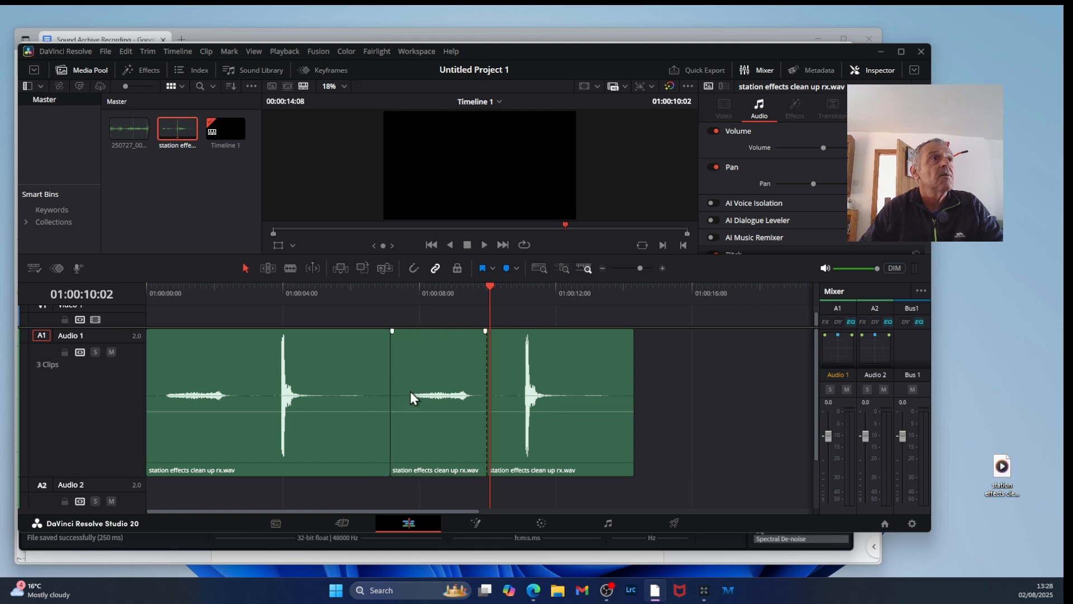
- Raise the middle clip's volume to about 3.42 dB and play the whole timeline twice from the start
drag(412, 412, 411, 376)
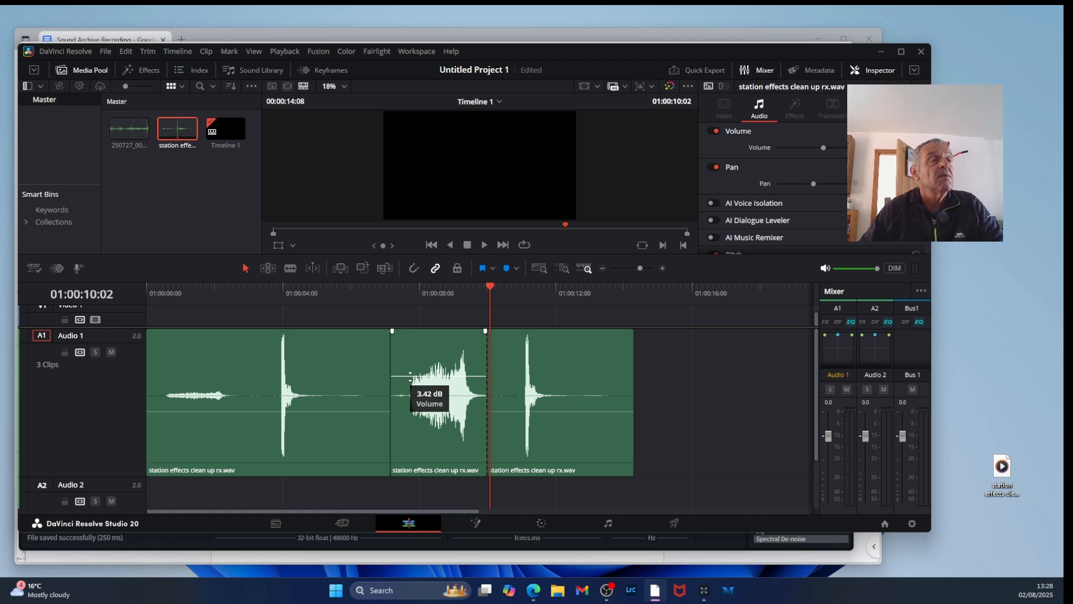
click(491, 286)
drag(491, 289, 144, 291)
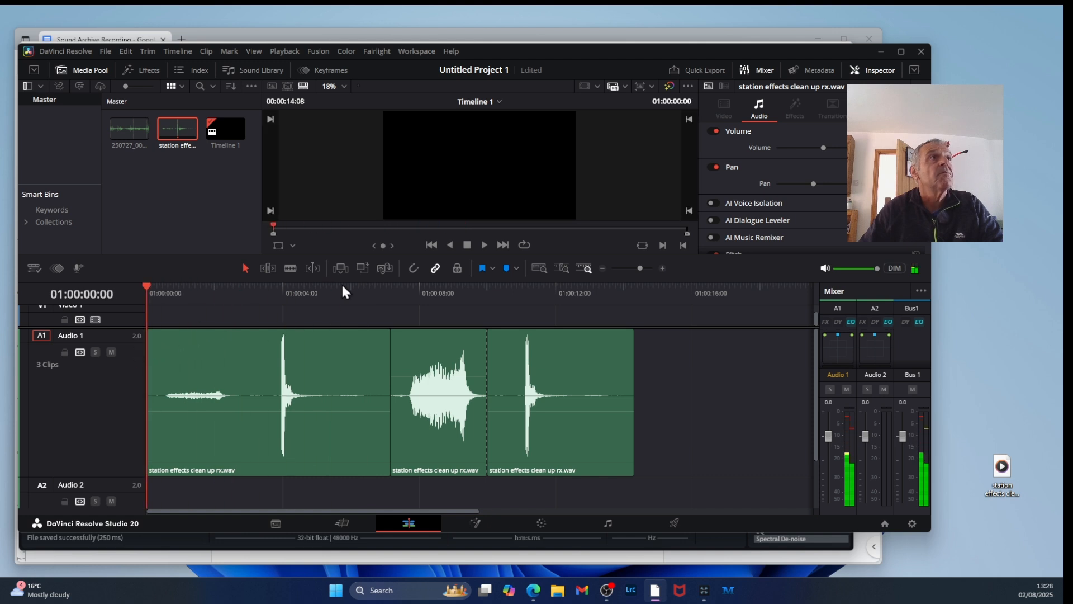
click(483, 245)
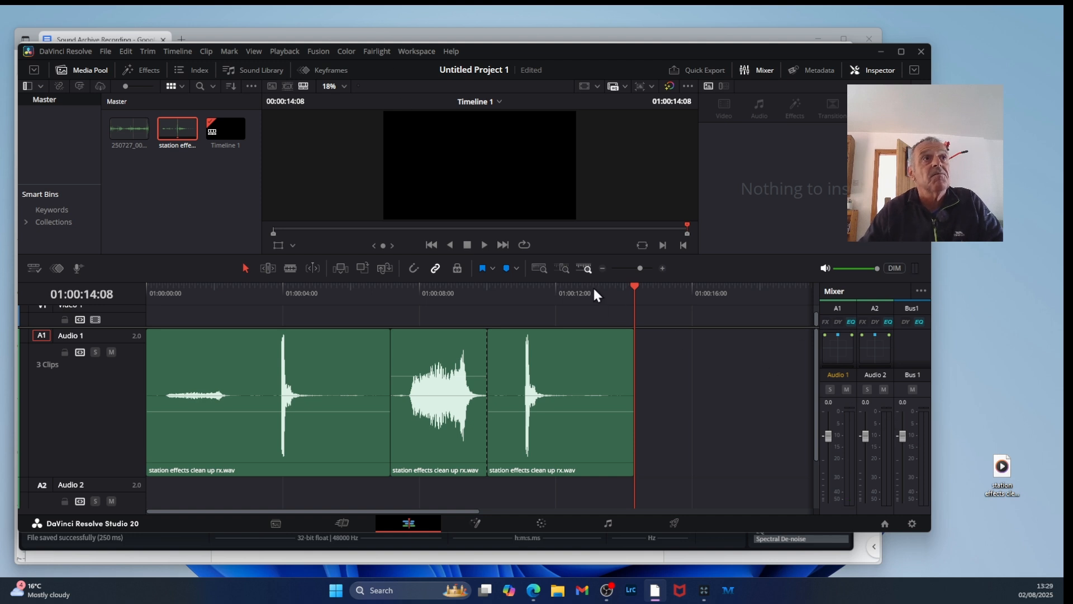
drag(637, 293, 42, 334)
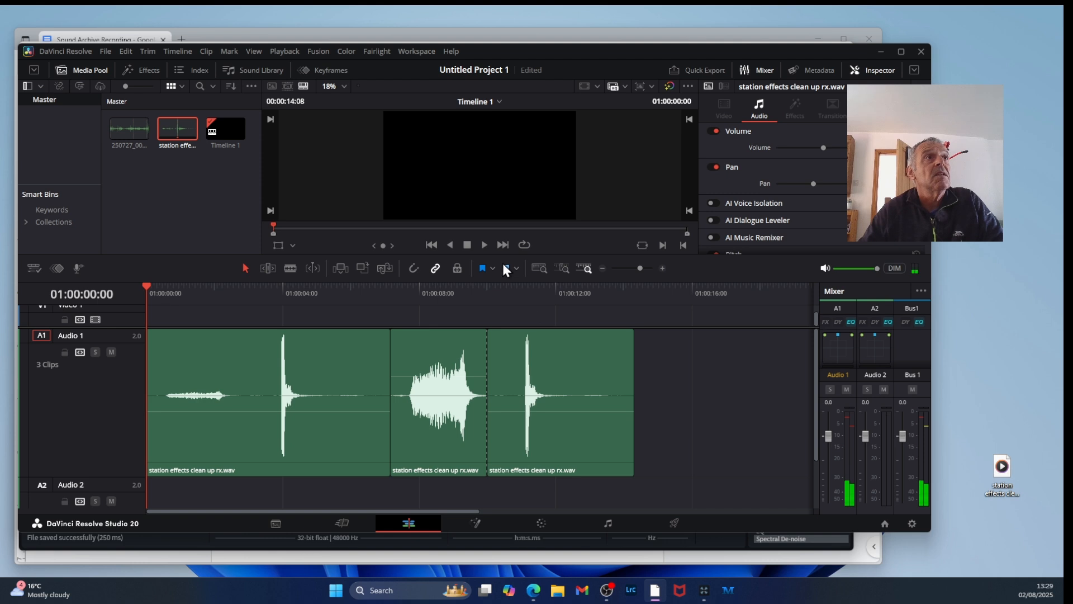
click(484, 245)
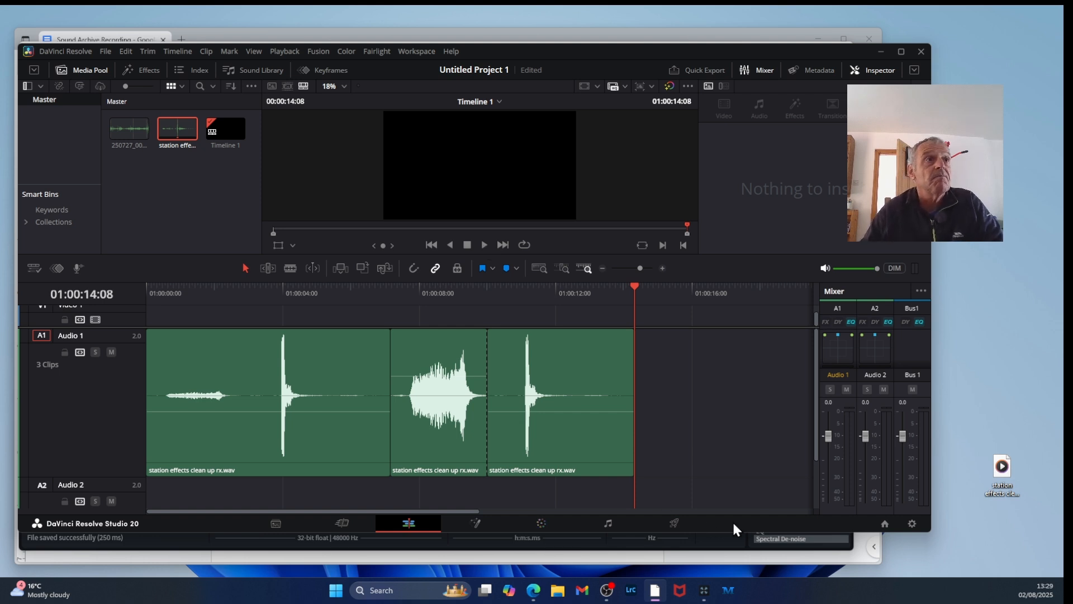
- Queue and render the timeline as audio-only individual clips named Effects, saved to the Desktop as 24-bit Linear PCM Wave
click(674, 523)
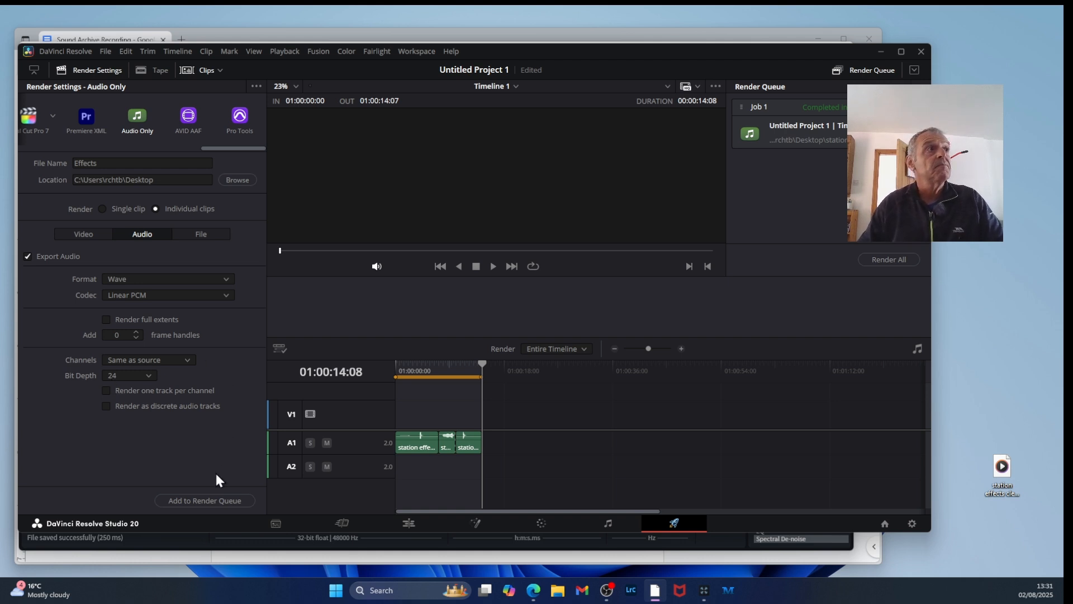
click(212, 500)
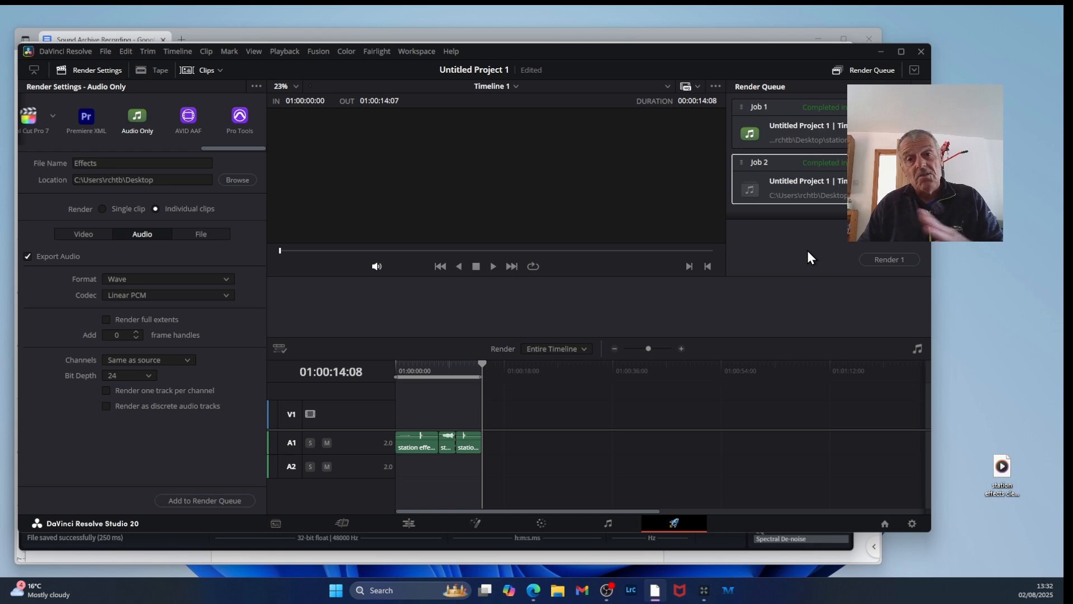